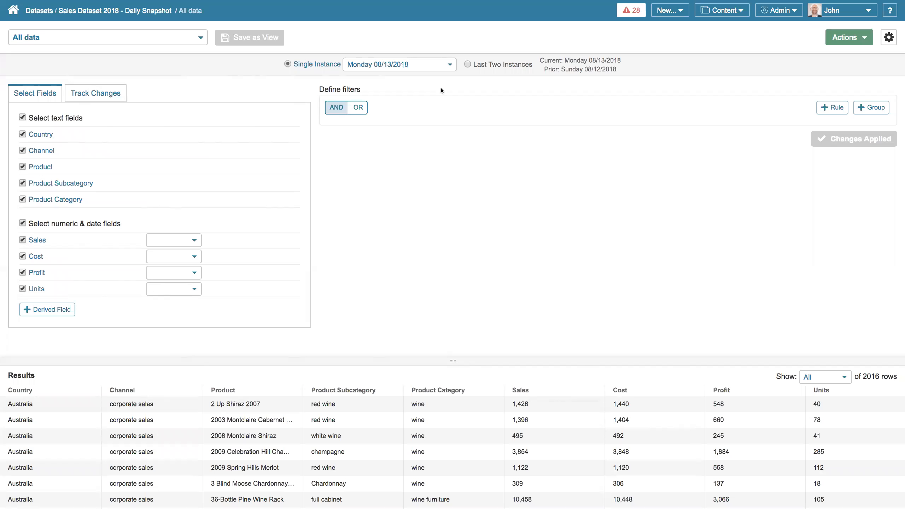
# - Check the available daily snapshot dates and start building metrics from the Monday 08/13/2018 instance
pyautogui.click(451, 65)
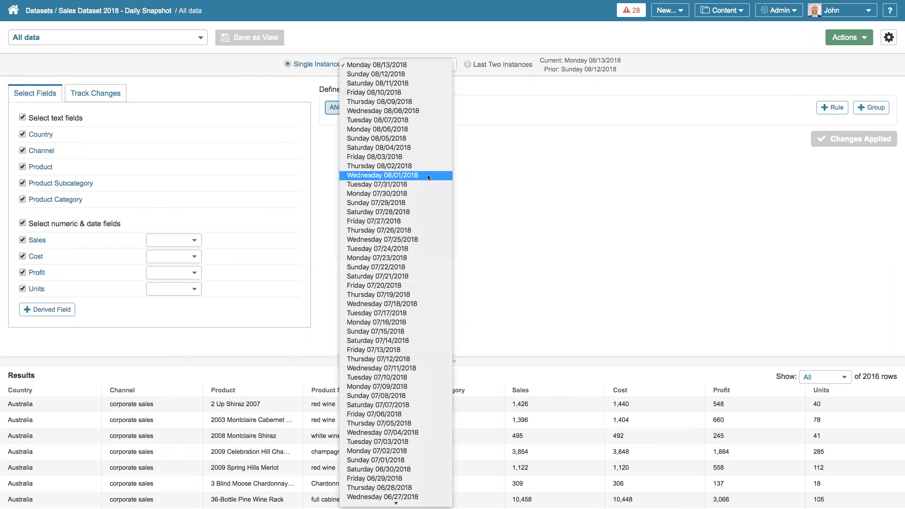
pyautogui.click(502, 112)
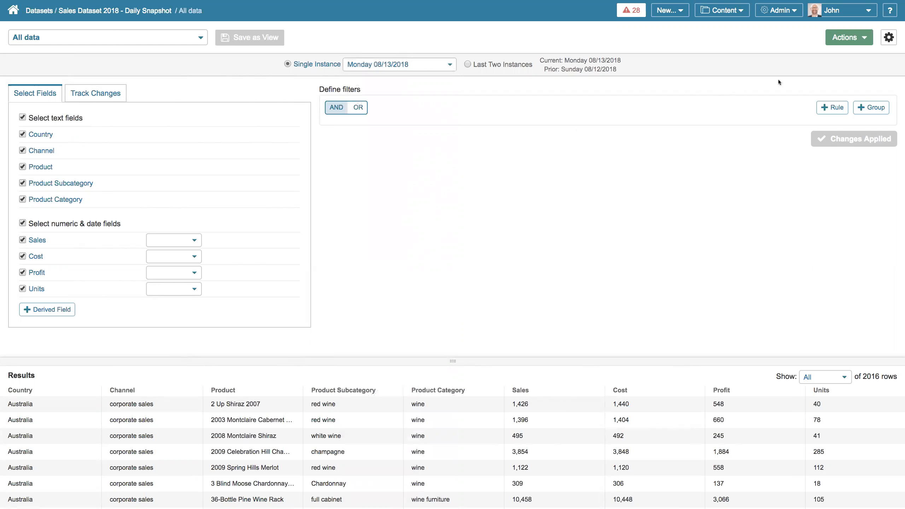
pyautogui.click(850, 37)
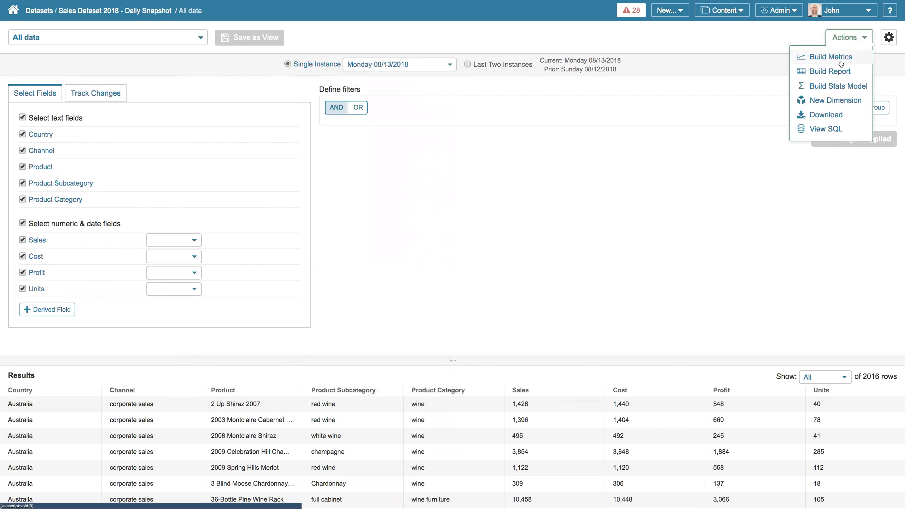
pyautogui.click(830, 56)
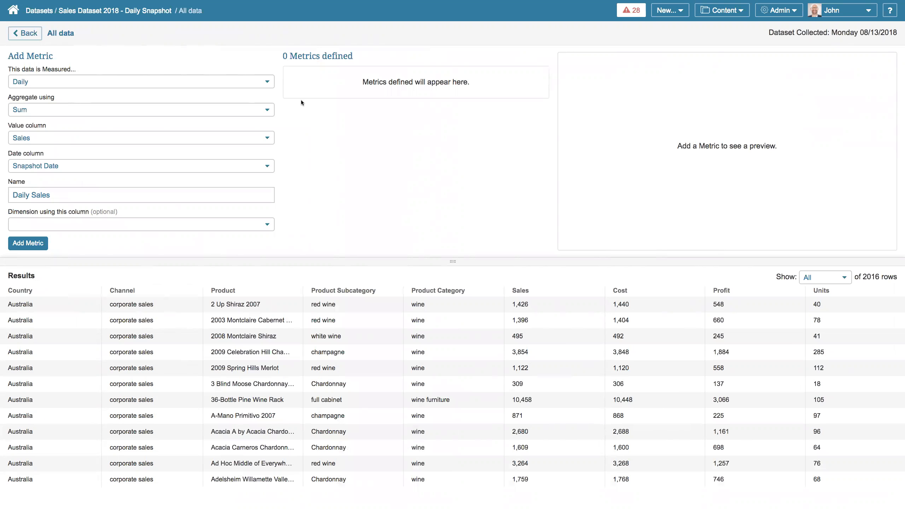
# - Add a daily metric named Daily Sales Webinar that sums the Sales column and is dimensioned by Country
pyautogui.click(267, 84)
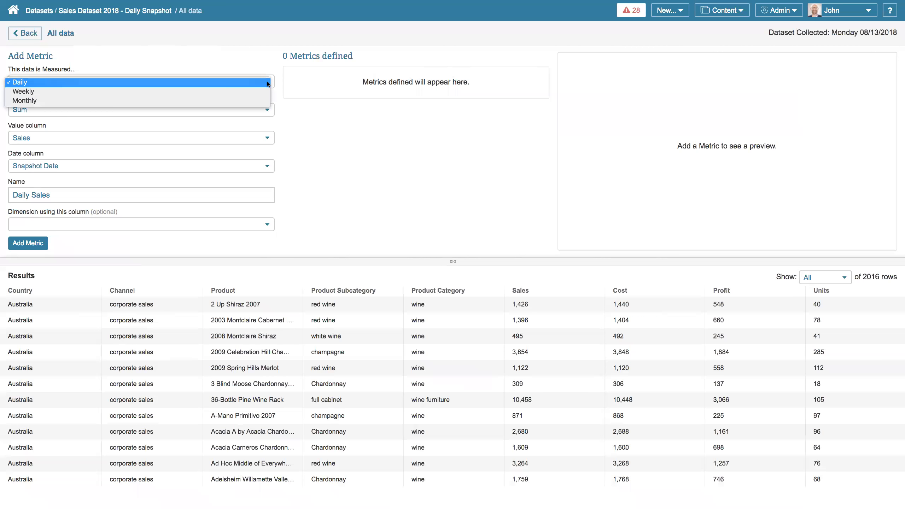
pyautogui.click(268, 84)
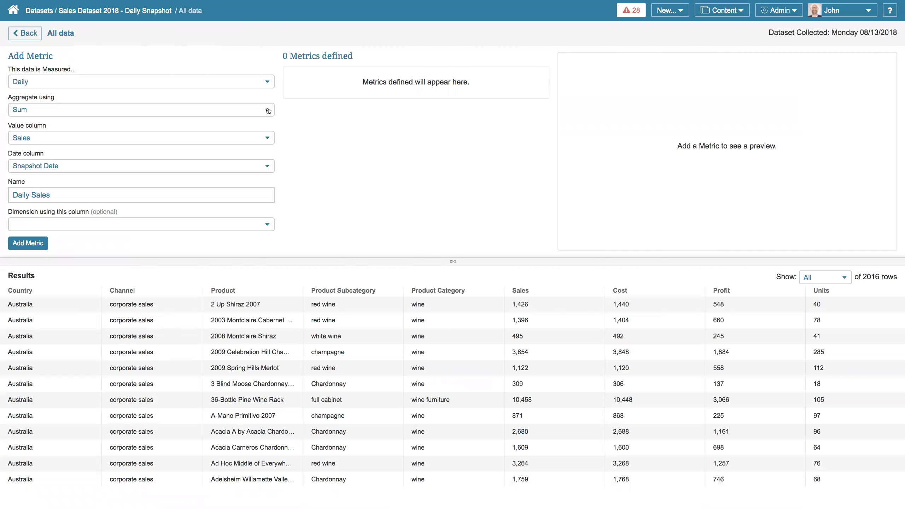
pyautogui.click(267, 139)
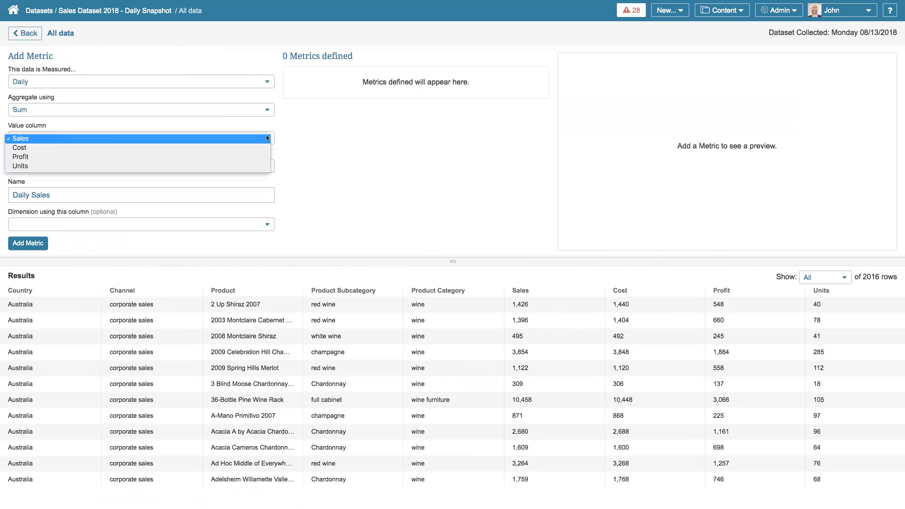
pyautogui.click(266, 137)
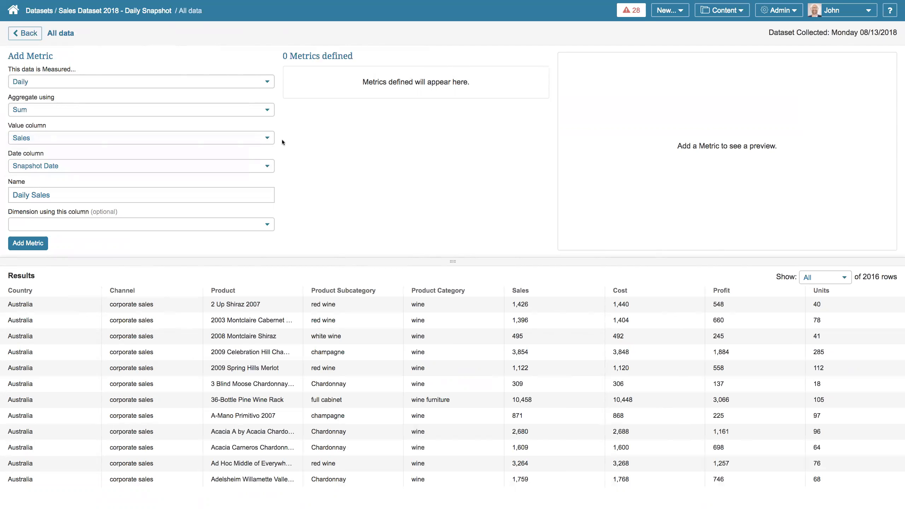
pyautogui.click(245, 197)
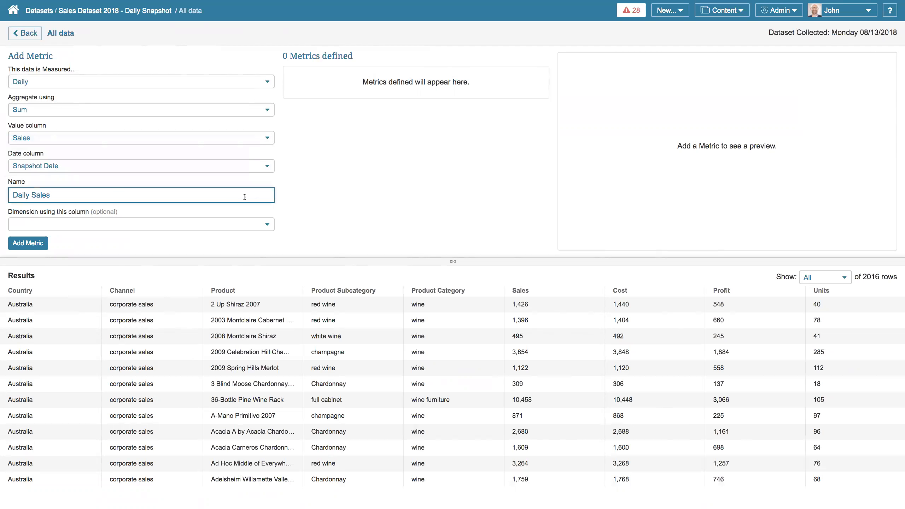
pyautogui.write('Webinar')
pyautogui.click(266, 225)
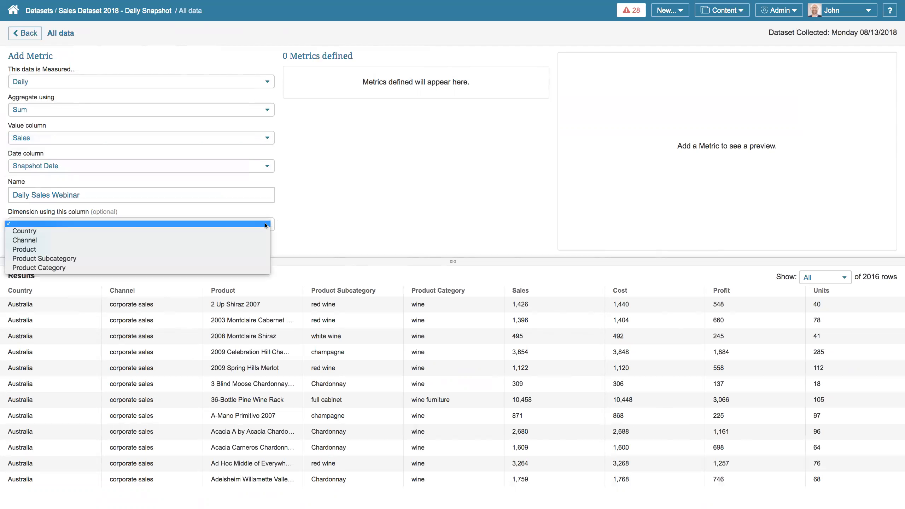
pyautogui.click(264, 231)
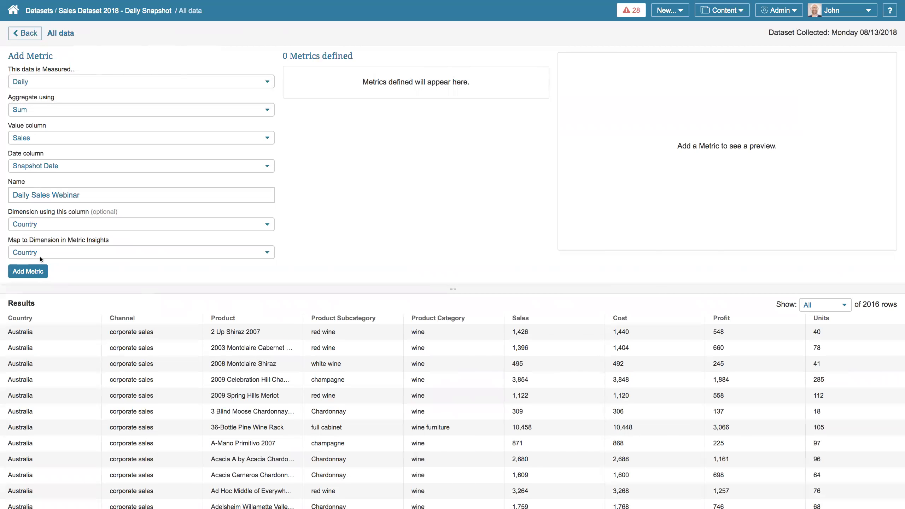
pyautogui.click(28, 272)
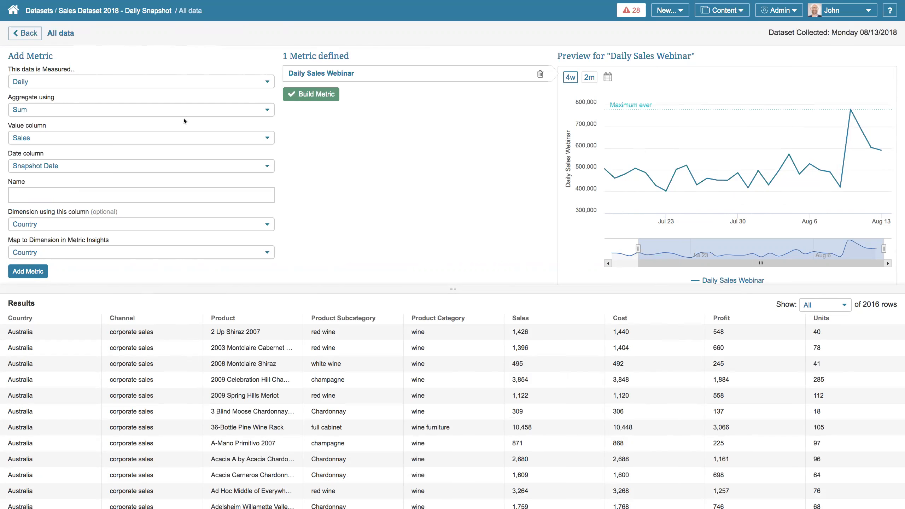
# - Add a second metric named Daily Cost Webinar that uses the Cost column with the same Country dimension
pyautogui.click(110, 137)
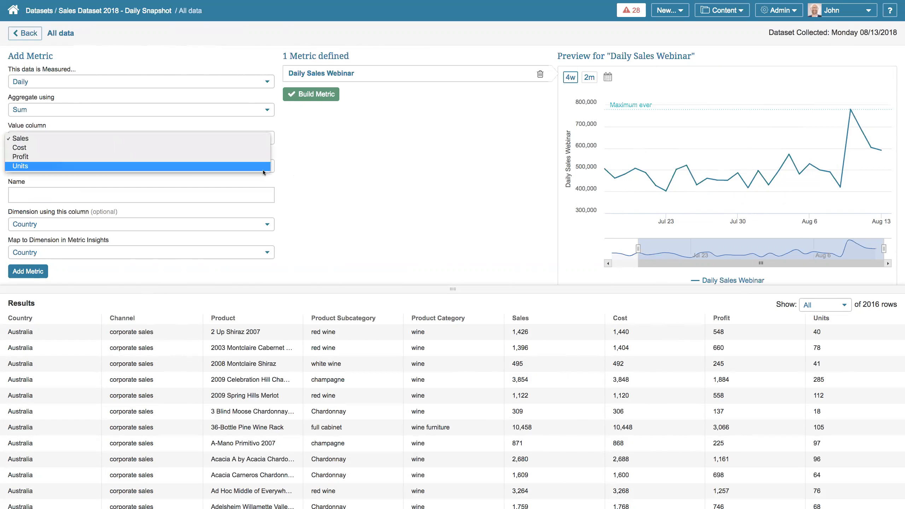
pyautogui.click(171, 148)
pyautogui.click(57, 200)
pyautogui.write('Webinar')
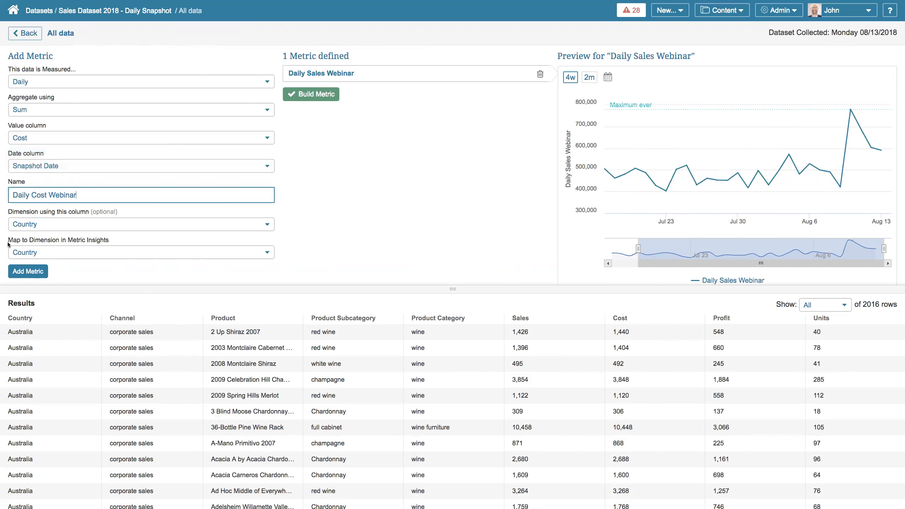
pyautogui.click(28, 272)
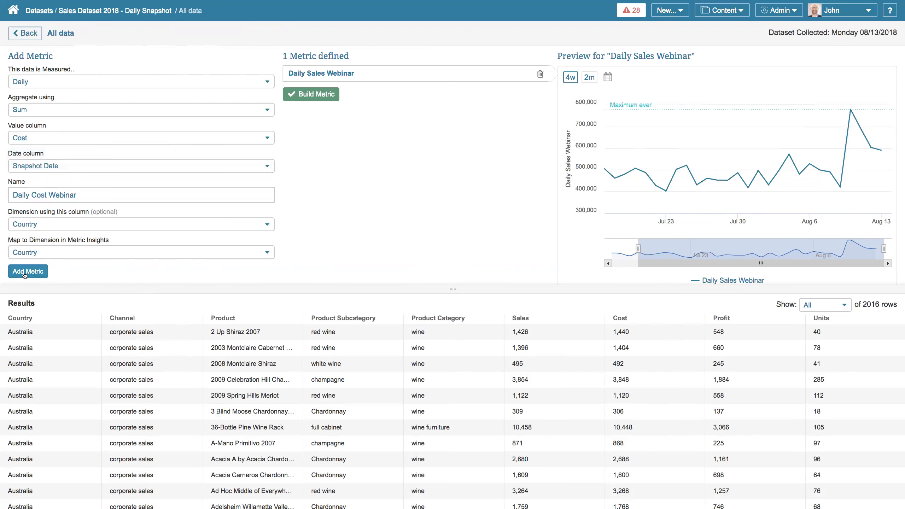
pyautogui.click(361, 96)
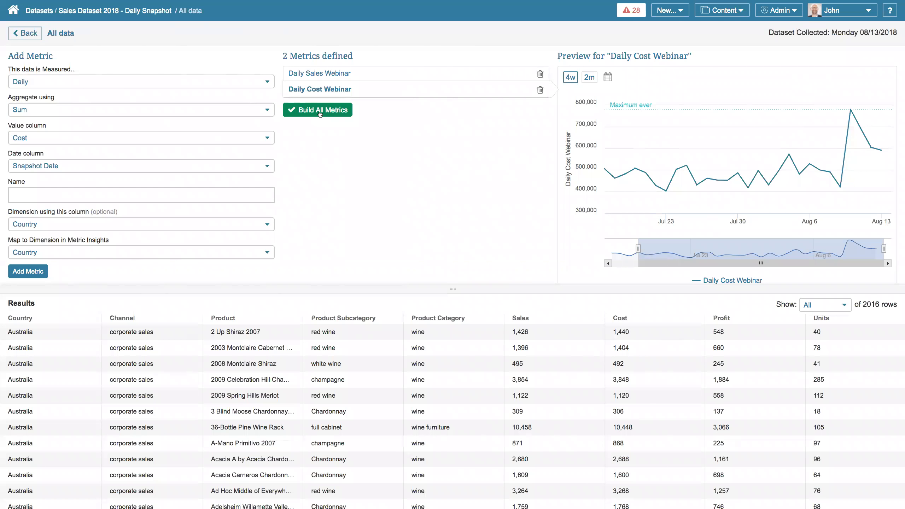
# - Switch to the open Canada Daily Sales metric page and look through its country choices, keeping Canada
pyautogui.moveTo(201, 4)
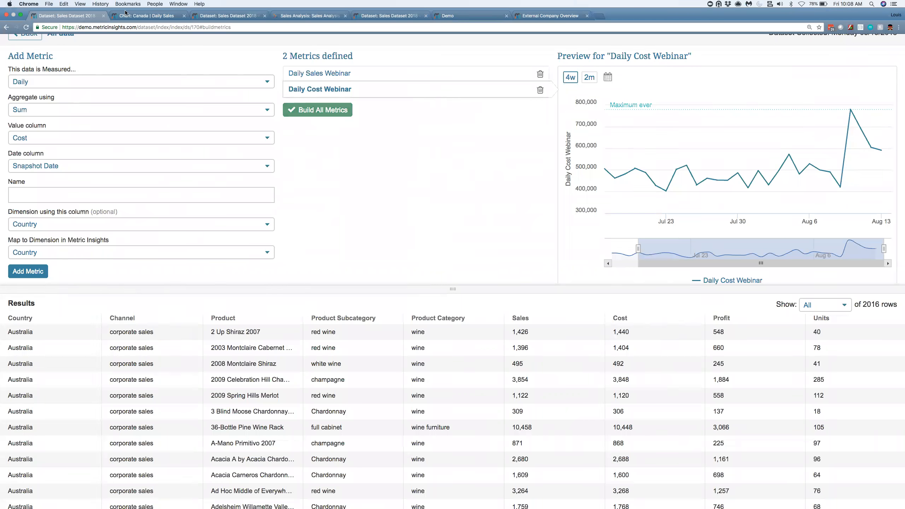
pyautogui.click(141, 16)
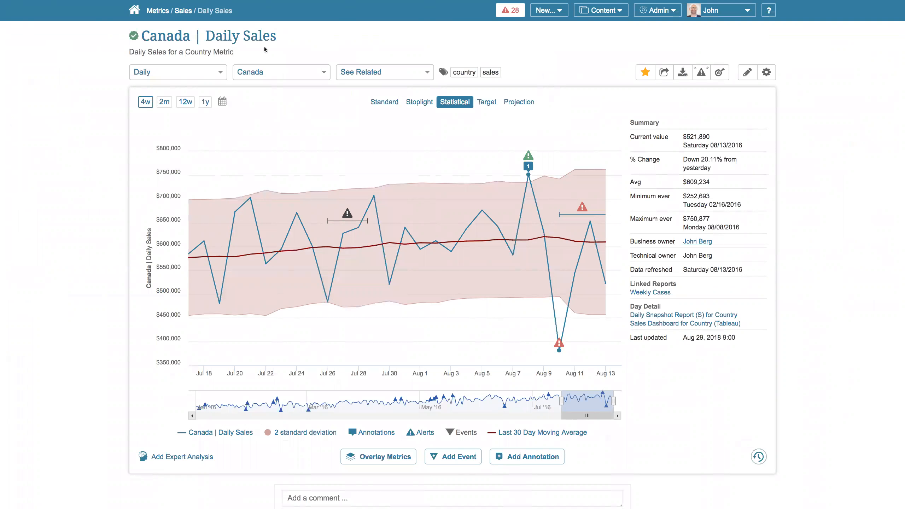
pyautogui.click(264, 75)
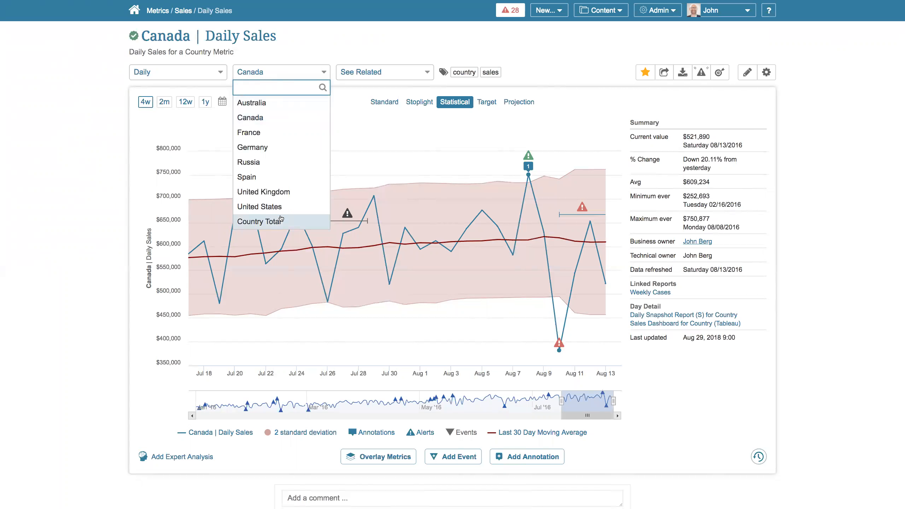
pyautogui.click(306, 58)
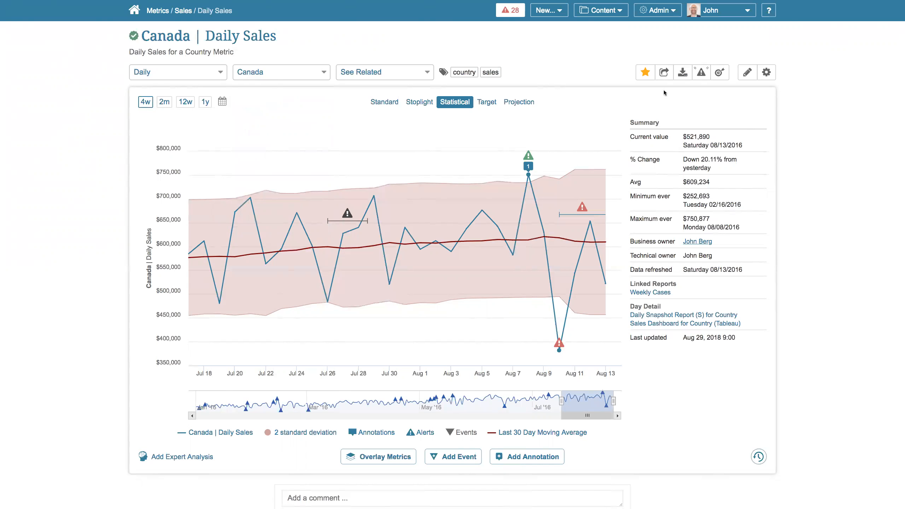
# - Create a new alert rule of type Average of Prior Values for the metric and proceed to its criteria
pyautogui.click(700, 73)
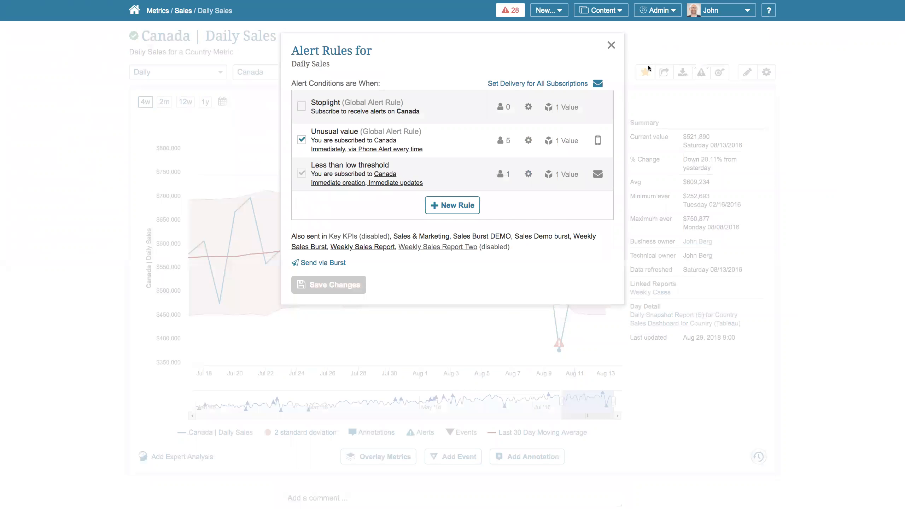
pyautogui.click(452, 206)
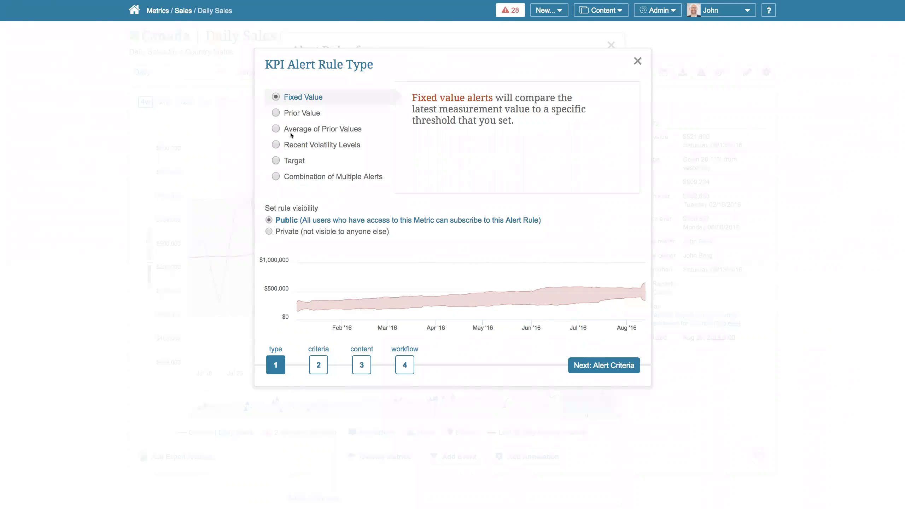
pyautogui.click(278, 131)
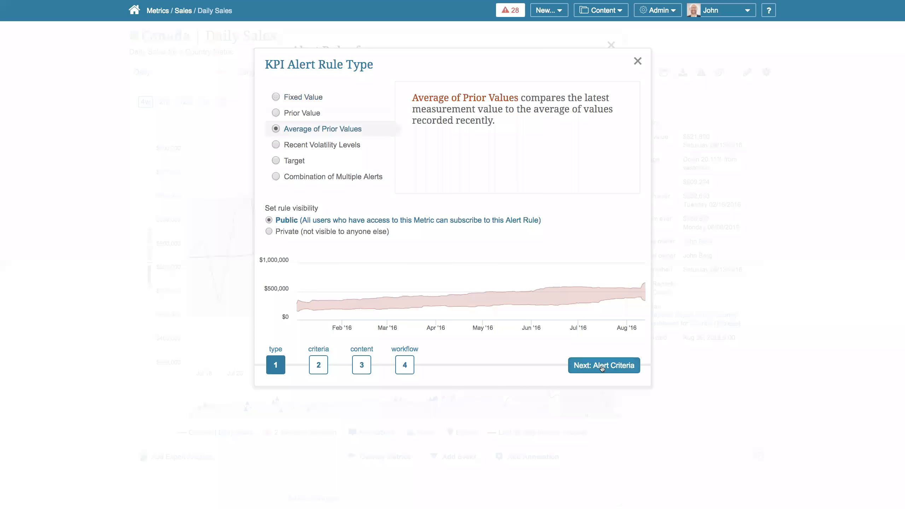
pyautogui.click(601, 367)
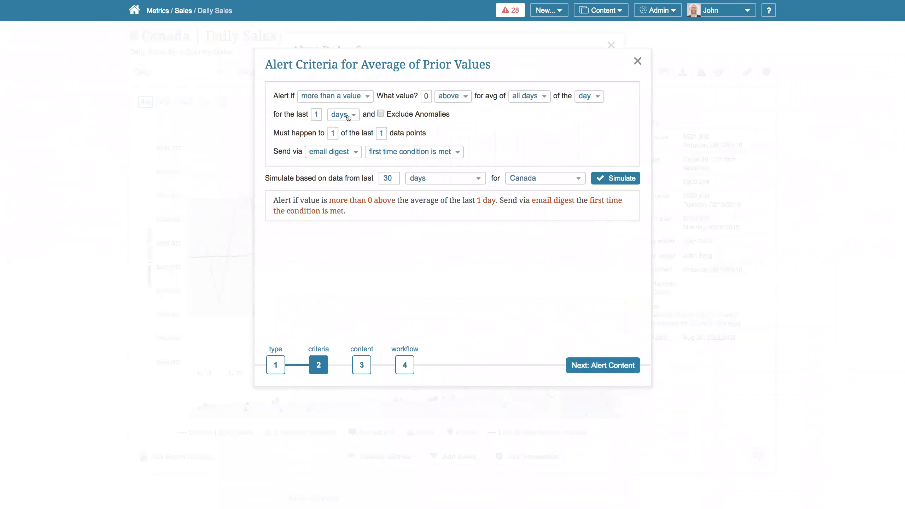
# - Set the alert condition to more than a percentage, 10% above or below the average
pyautogui.click(336, 96)
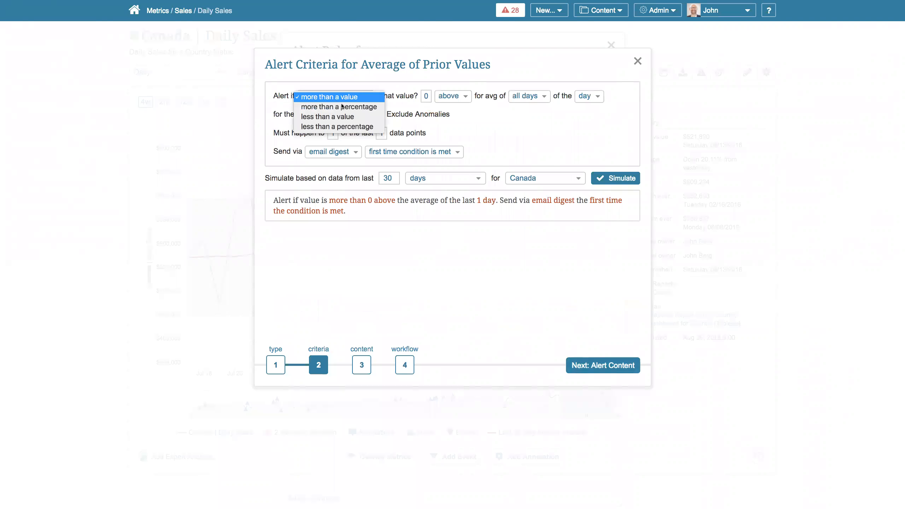
pyautogui.click(356, 111)
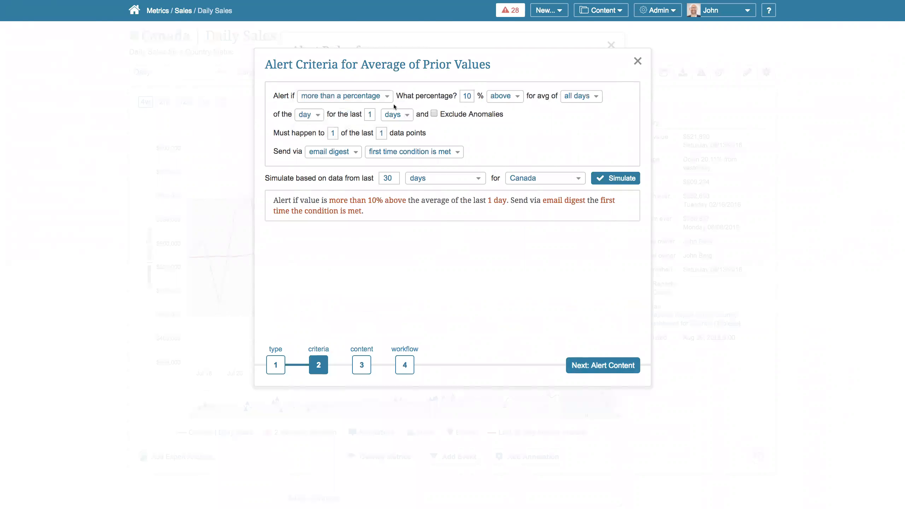
pyautogui.click(504, 96)
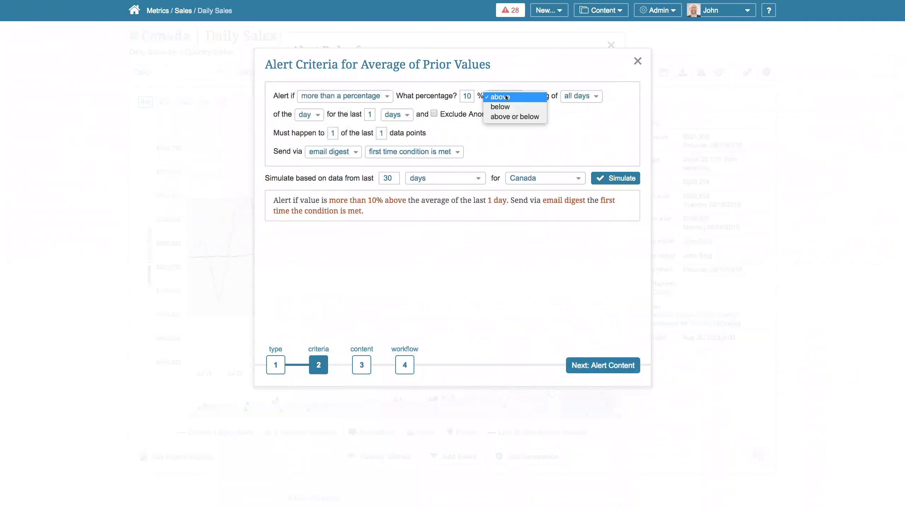
pyautogui.click(519, 118)
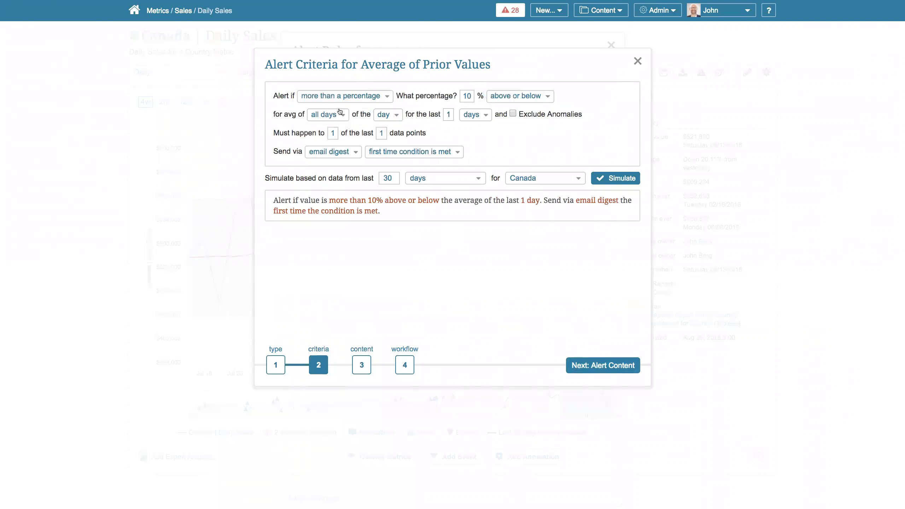
# - Base the comparison average on all days of the week for the last 1 months
pyautogui.click(334, 116)
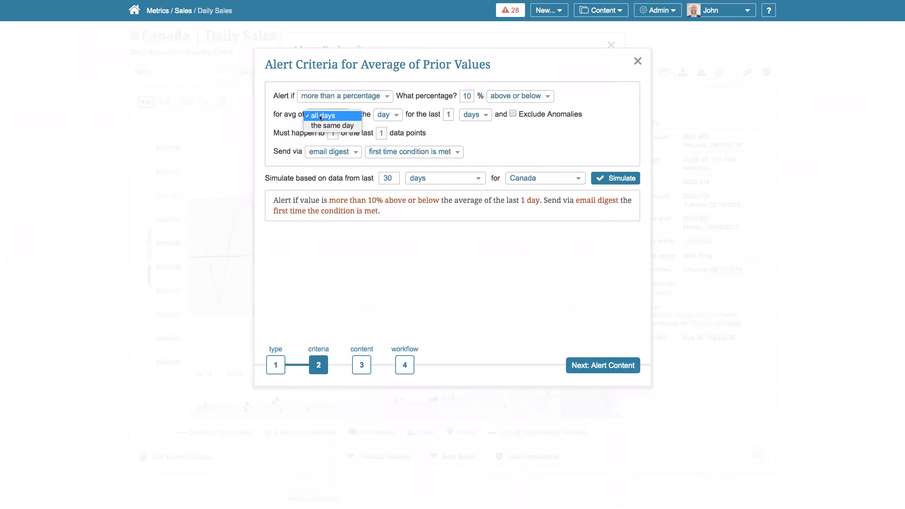
pyautogui.click(335, 116)
pyautogui.click(388, 114)
pyautogui.click(392, 126)
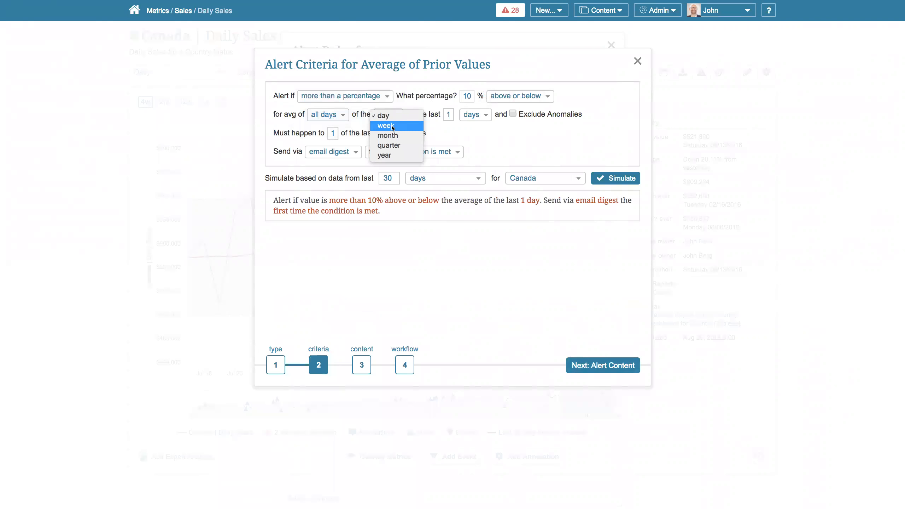
pyautogui.click(485, 116)
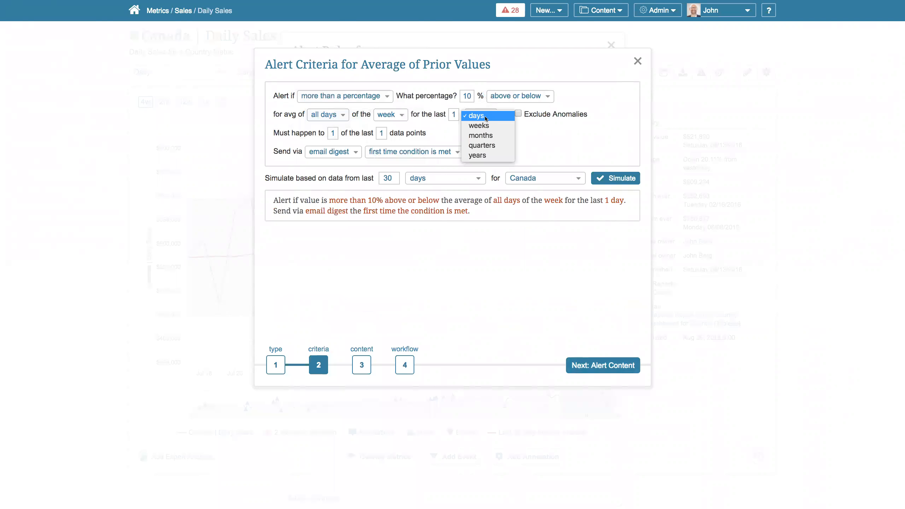
pyautogui.click(488, 135)
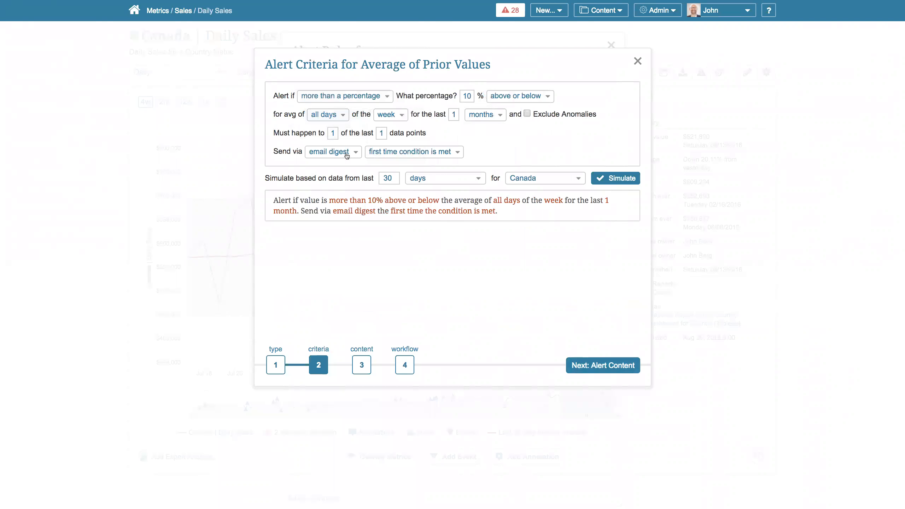
# - Set the email digest alert to send every time the condition happens, keeping the simulation period unit as days
pyautogui.click(429, 152)
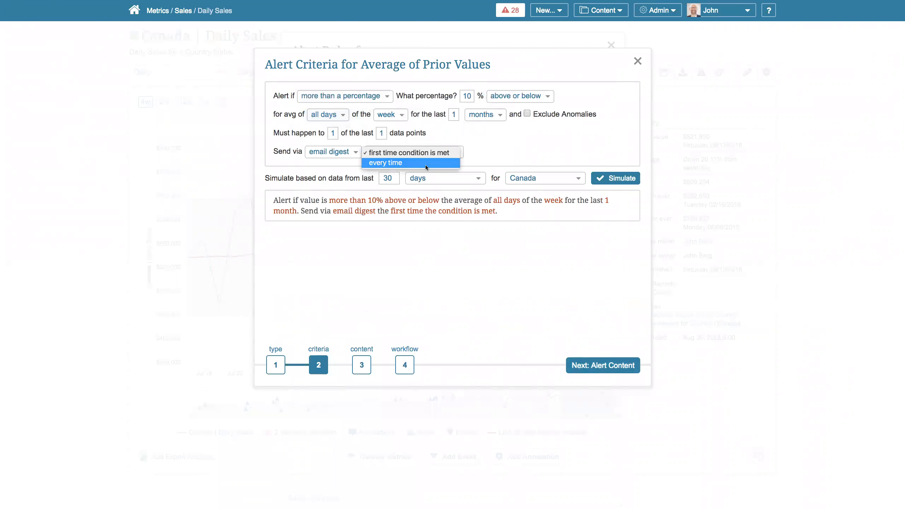
pyautogui.click(426, 164)
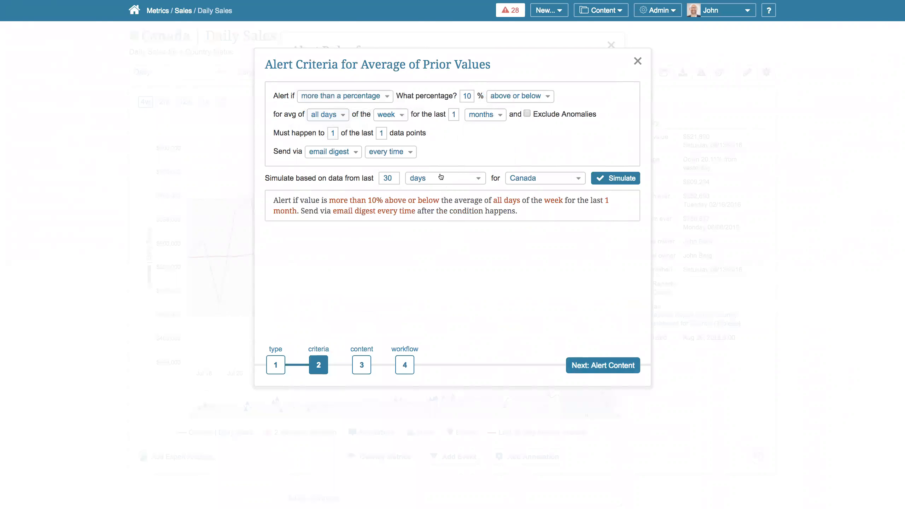
pyautogui.click(443, 179)
pyautogui.click(443, 180)
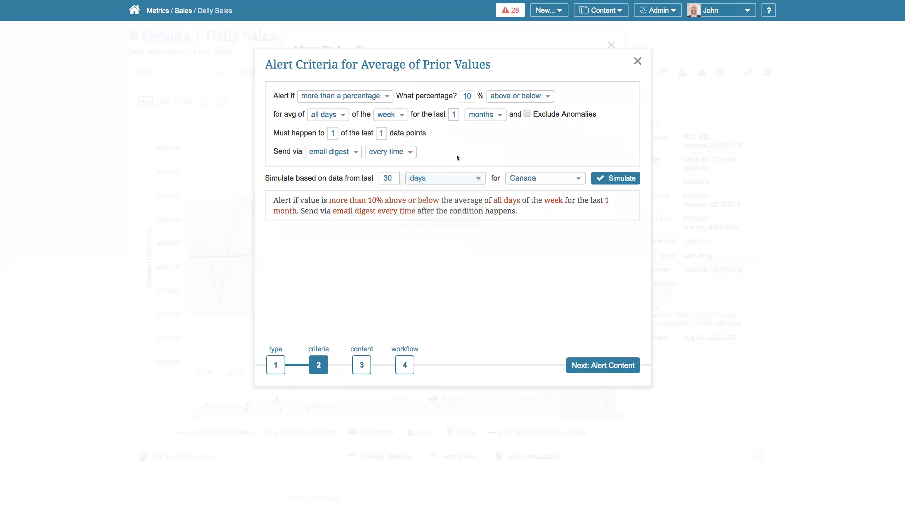
# - Simulate the alert on the last 30 days of data for All Values
pyautogui.click(528, 176)
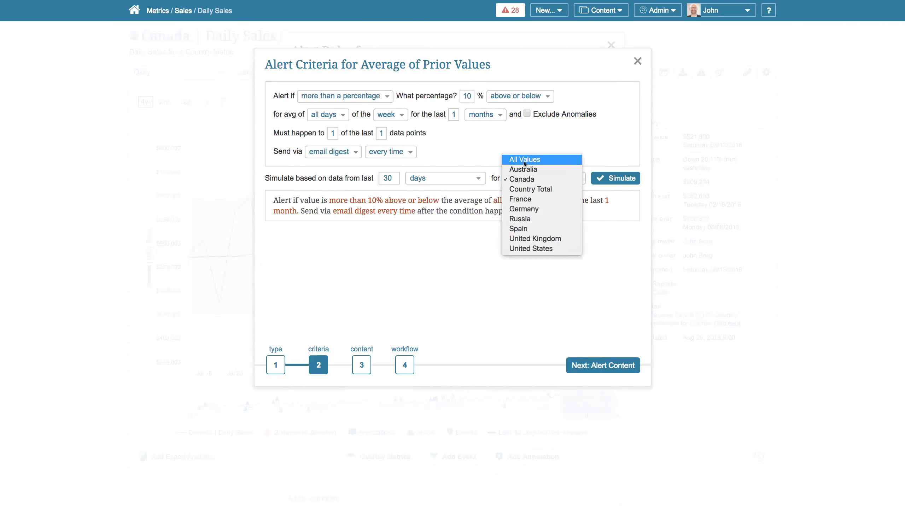
pyautogui.click(523, 161)
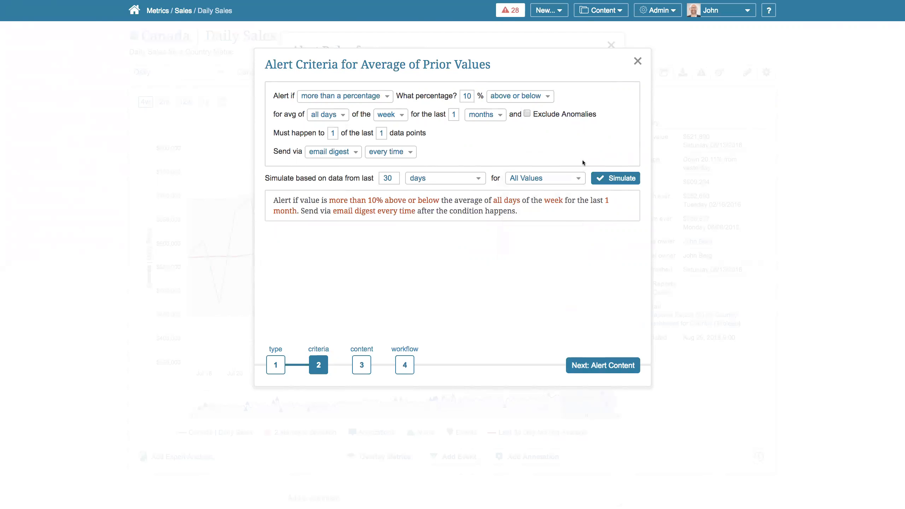
pyautogui.click(601, 175)
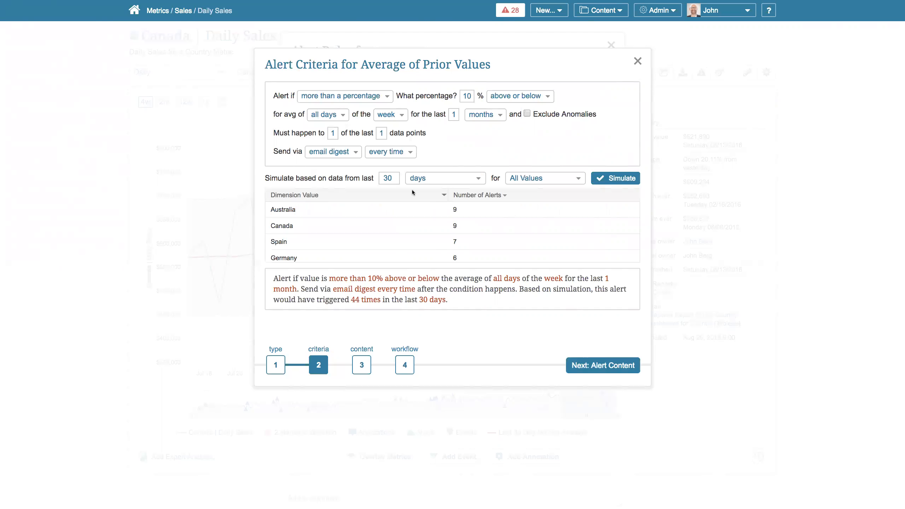
# - Set the alert percentage to 20%, rerun the simulation and review the number of alerts per country
pyautogui.click(467, 97)
pyautogui.press('BackSpace')
pyautogui.write('2')
pyautogui.click(619, 177)
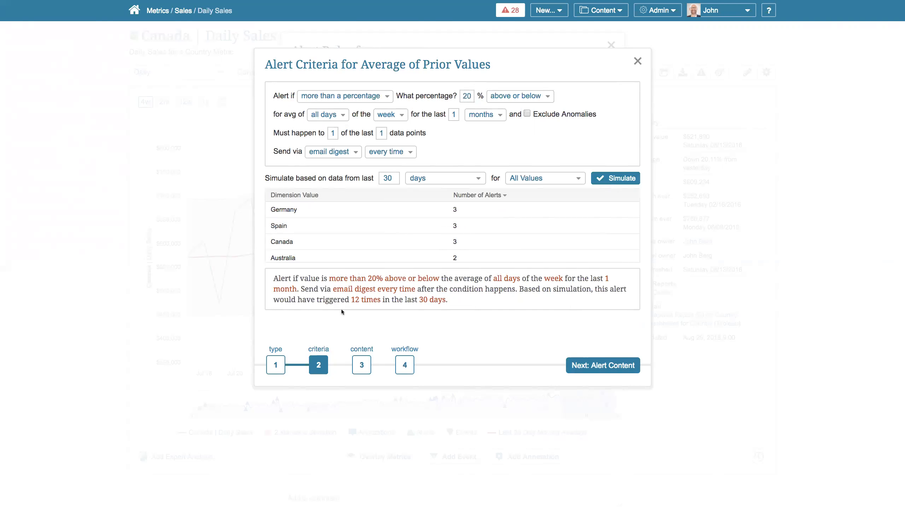
pyautogui.scroll(-2, 349, 243)
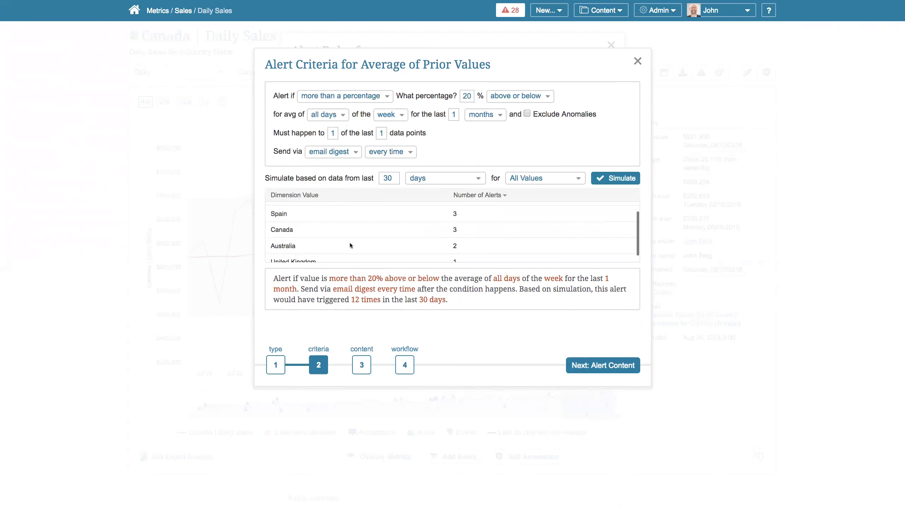
pyautogui.scroll(1, 349, 243)
pyautogui.scroll(1, 349, 243)
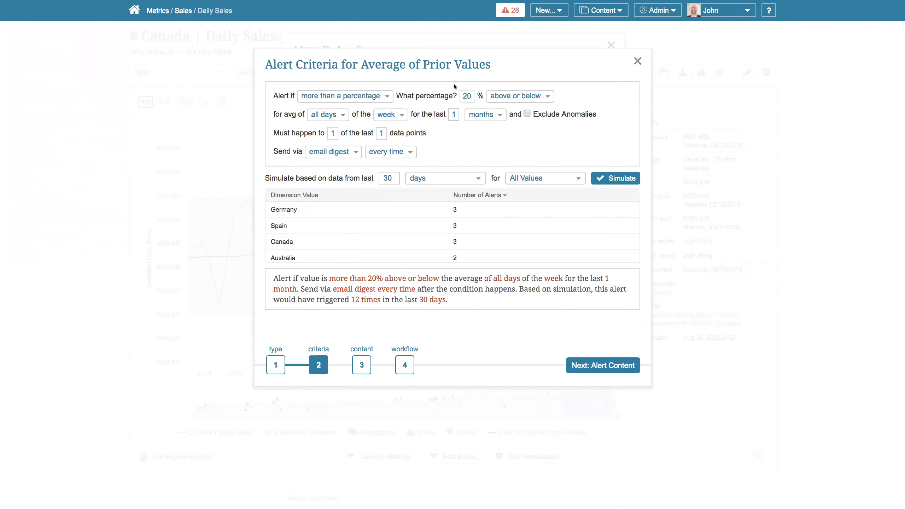
# - Switch the simulation to Canada only and run it with the current criteria
pyautogui.click(575, 181)
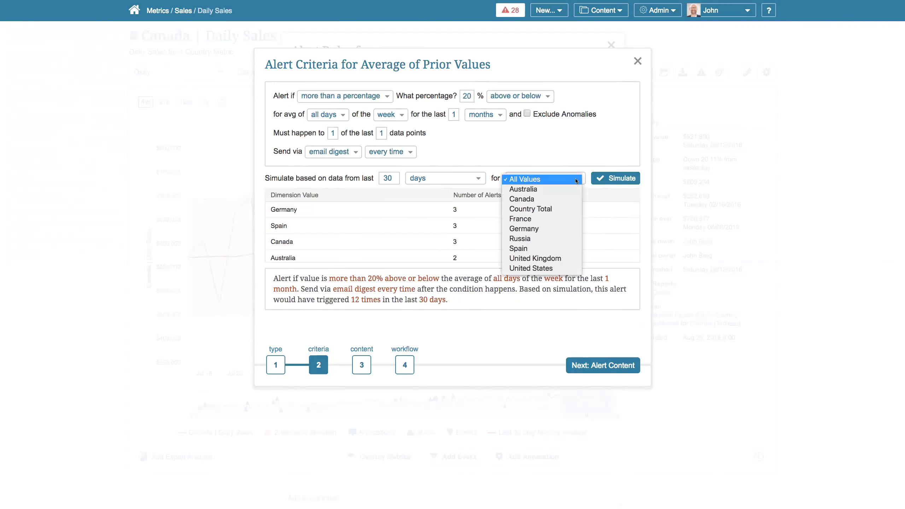
pyautogui.click(516, 200)
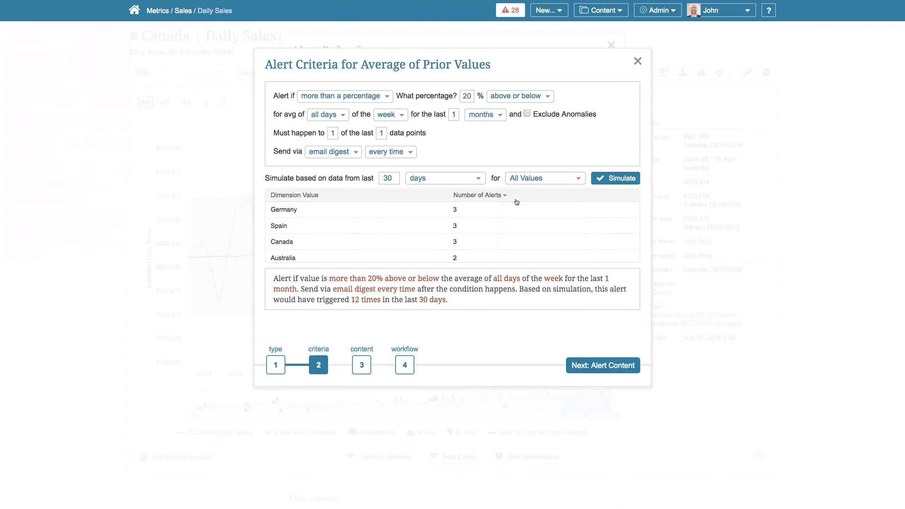
pyautogui.click(621, 179)
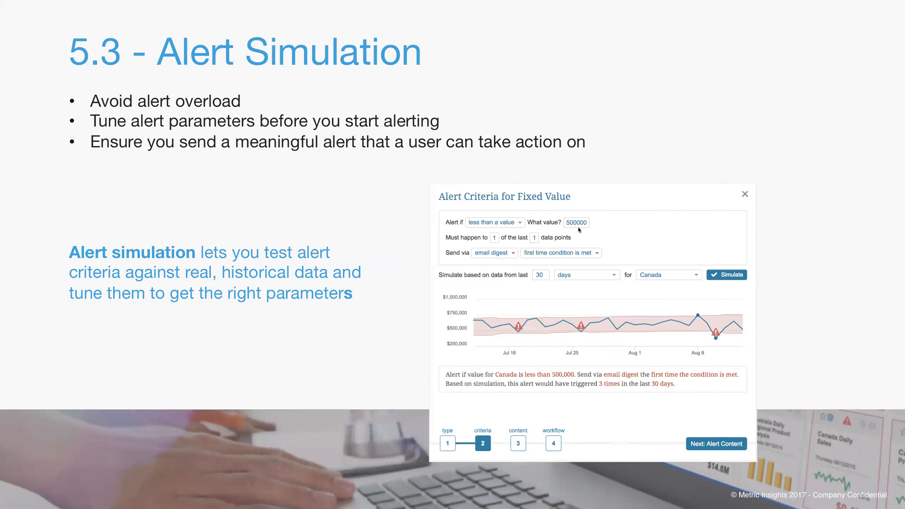
pyautogui.press('Right')
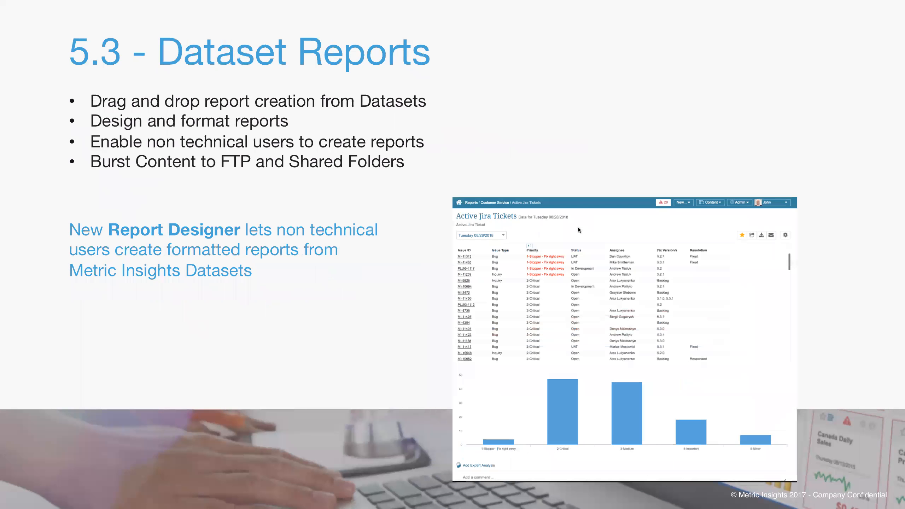
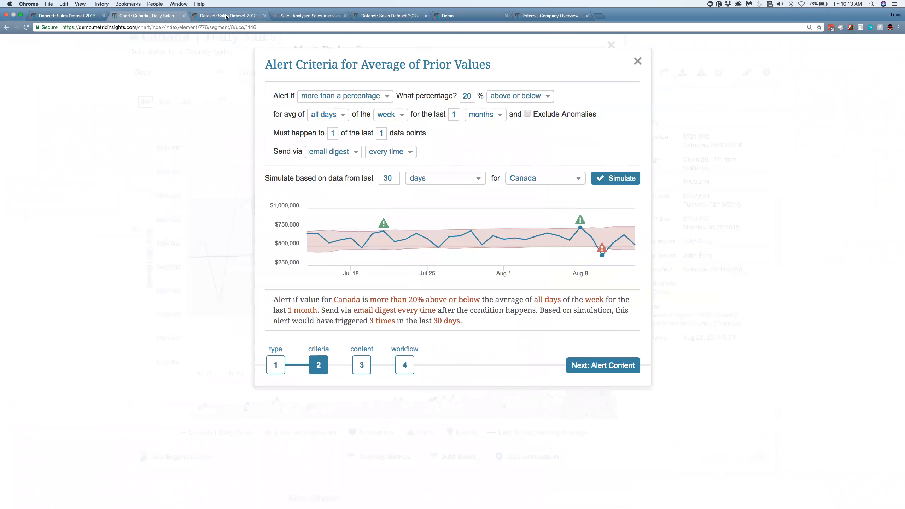
# - Switch to the Sales Dataset 2018 - Daily Snapshot page and exclude the Product and Product Subcategory fields
pyautogui.click(226, 16)
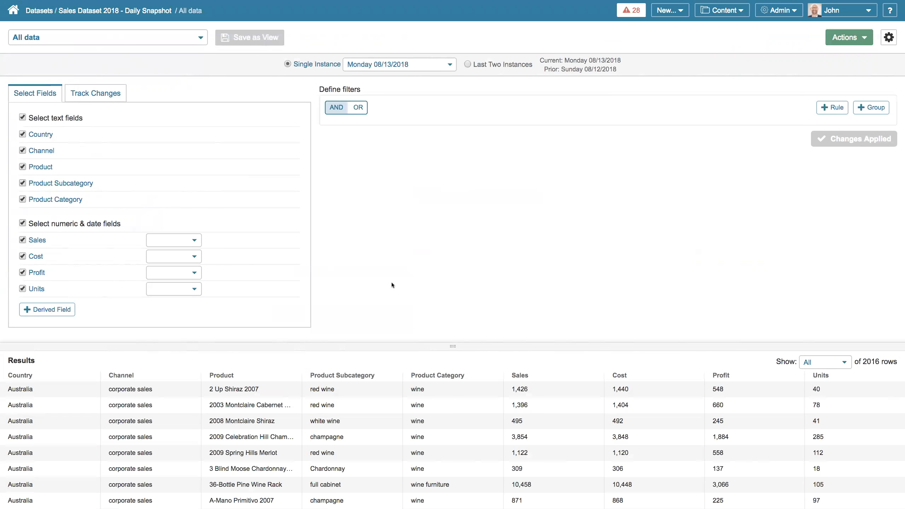
pyautogui.click(22, 168)
pyautogui.click(22, 183)
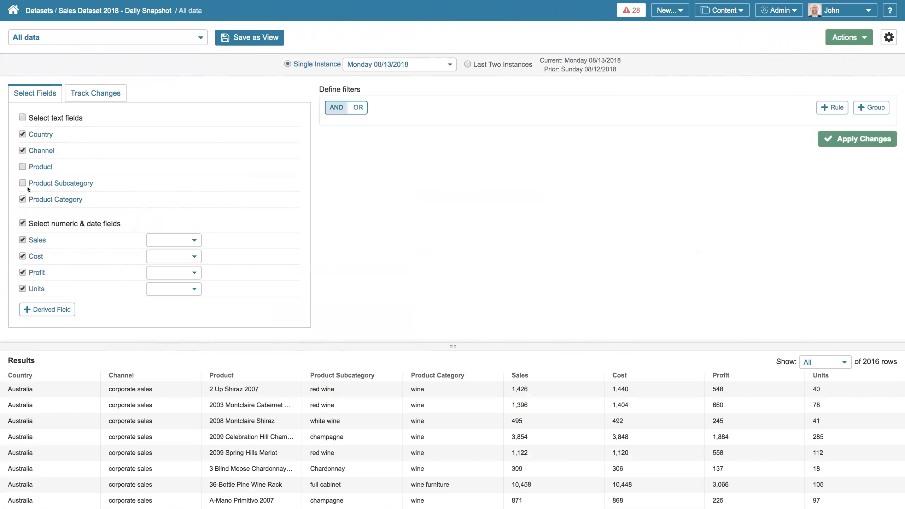
# - Aggregate Sales as Sum, exclude Cost, Profit and Units, then apply the changes and enlarge the results area
pyautogui.click(186, 240)
pyautogui.click(186, 248)
pyautogui.click(22, 256)
pyautogui.click(22, 272)
pyautogui.click(23, 289)
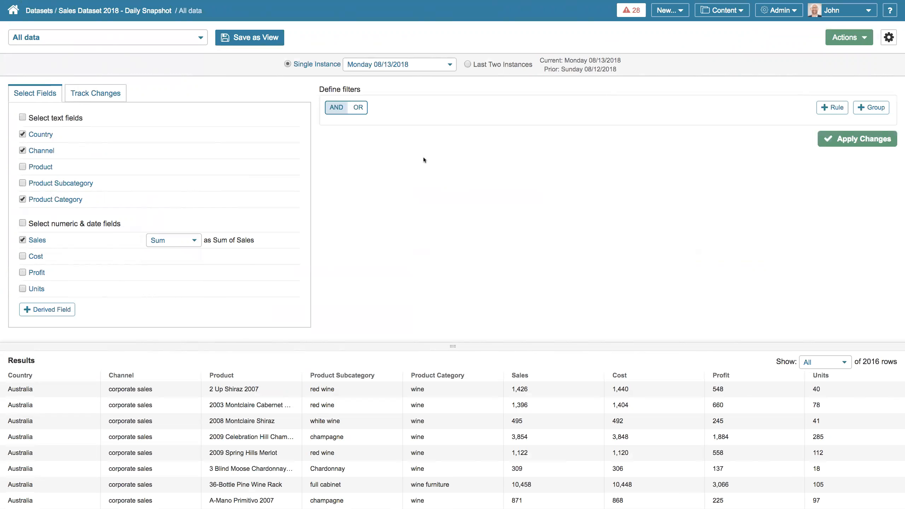
pyautogui.click(878, 145)
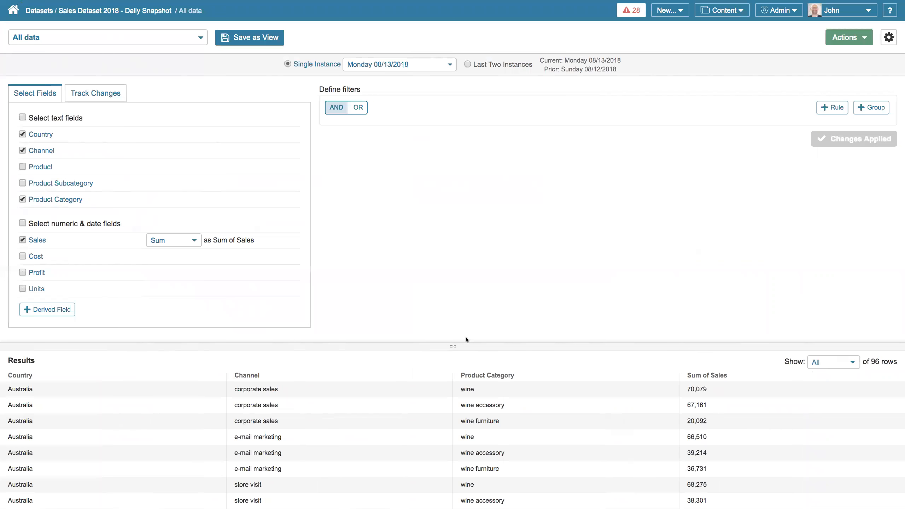
pyautogui.moveTo(452, 345); pyautogui.dragTo(450, 325)
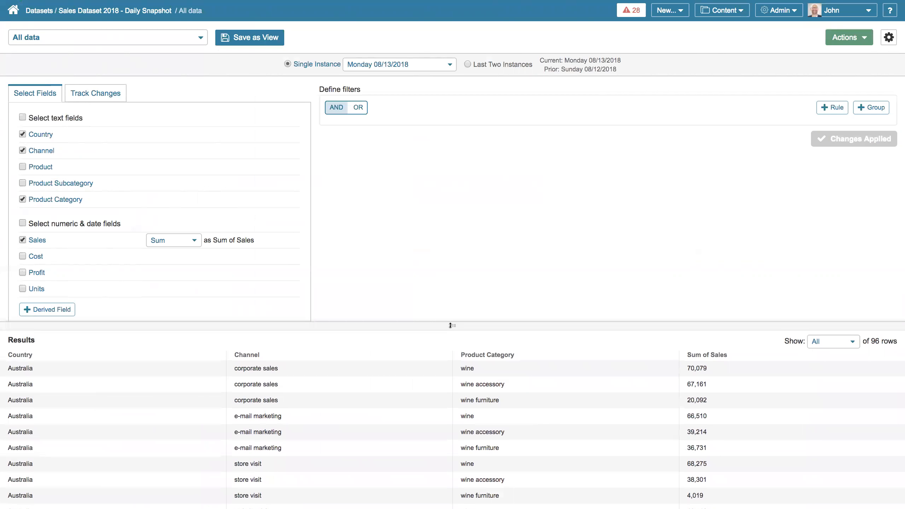
# - Save the field selection as a public dataset view named Standard Report and build a report from it
pyautogui.click(258, 41)
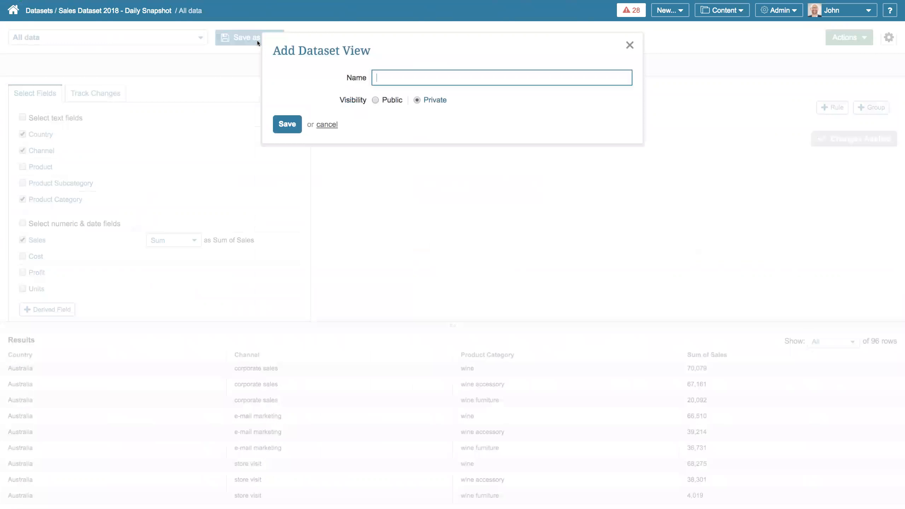
pyautogui.write('Standard')
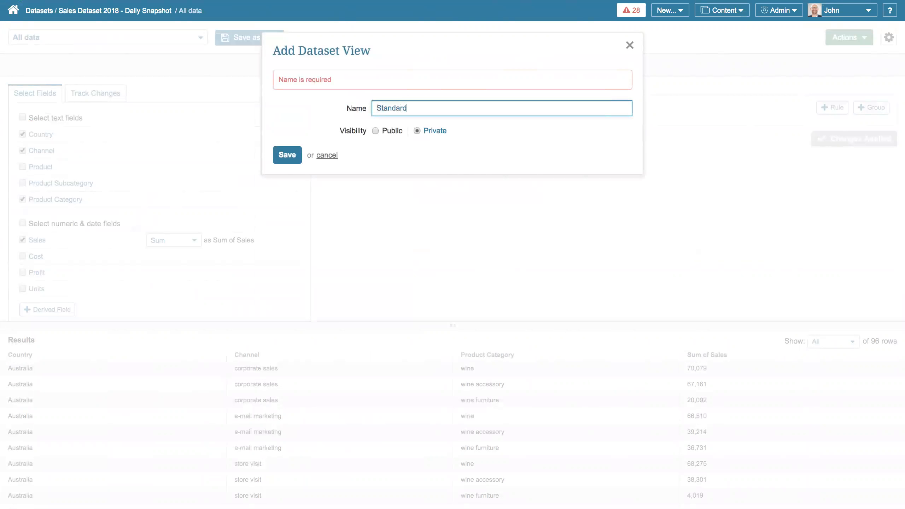
pyautogui.write(' Report')
pyautogui.click(377, 132)
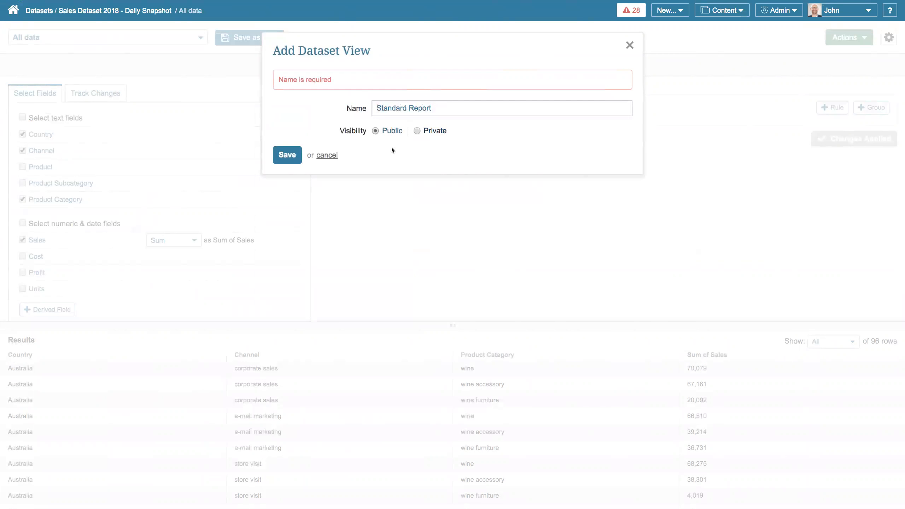
pyautogui.click(287, 155)
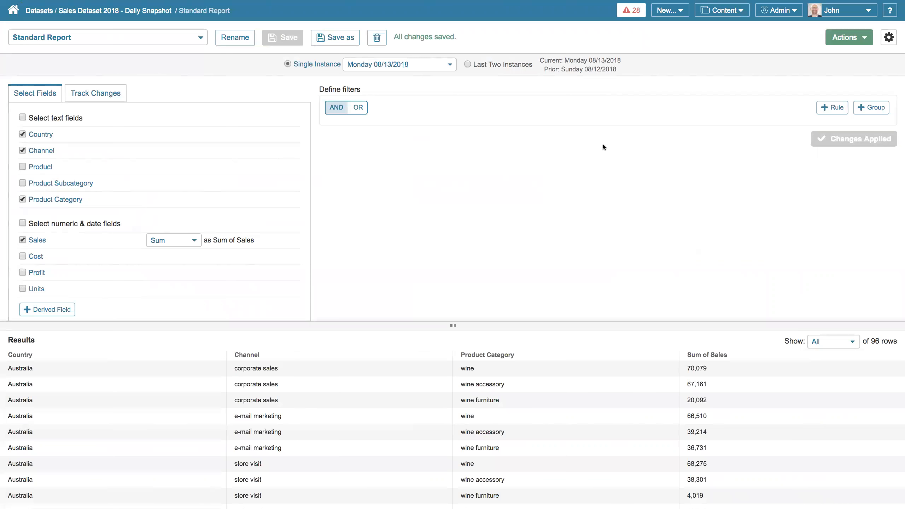
pyautogui.click(846, 42)
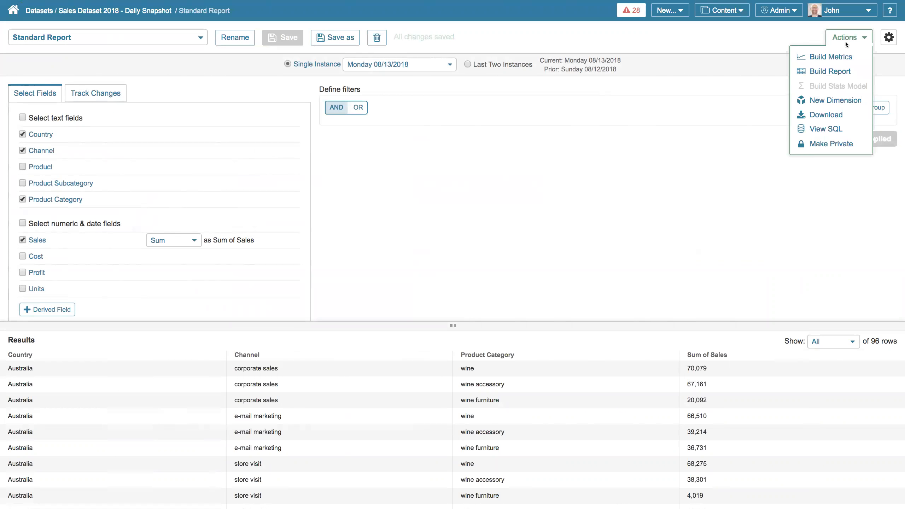
pyautogui.click(846, 70)
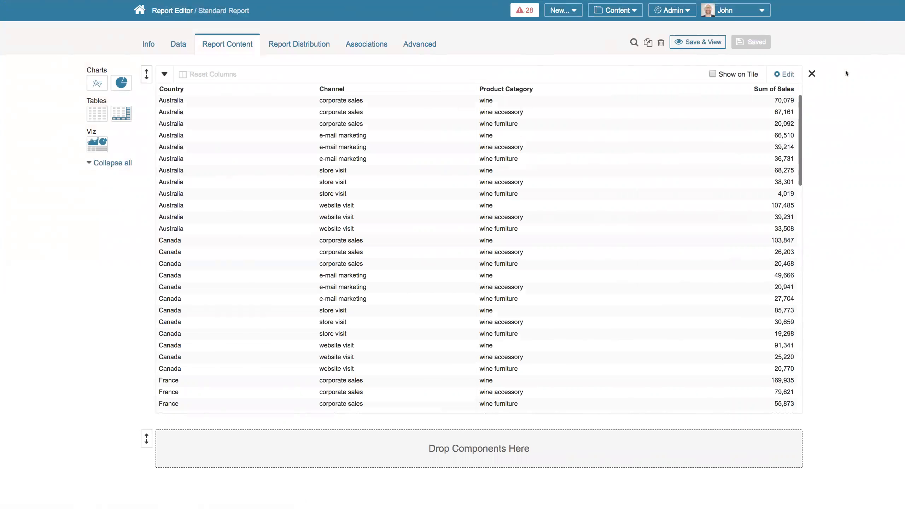
# - Set the display mask of the report table's Sum of Sales column to $1,235
pyautogui.click(782, 76)
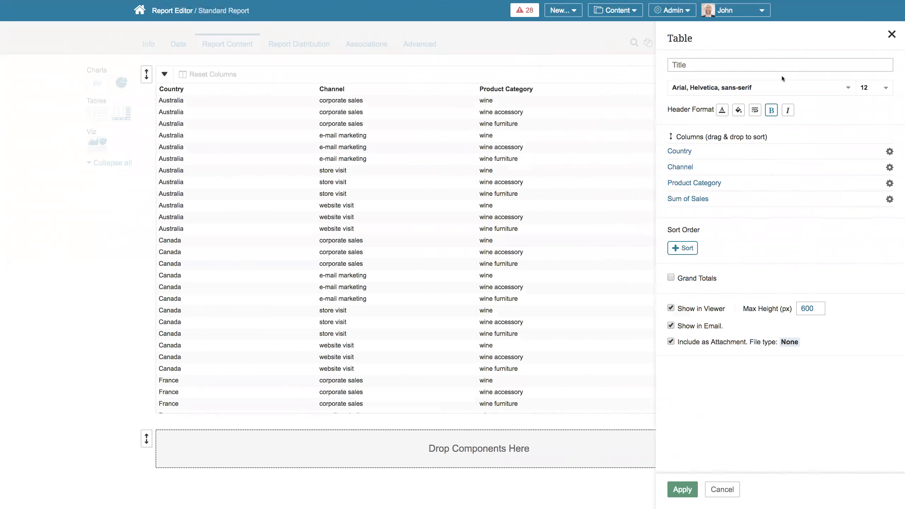
pyautogui.click(890, 200)
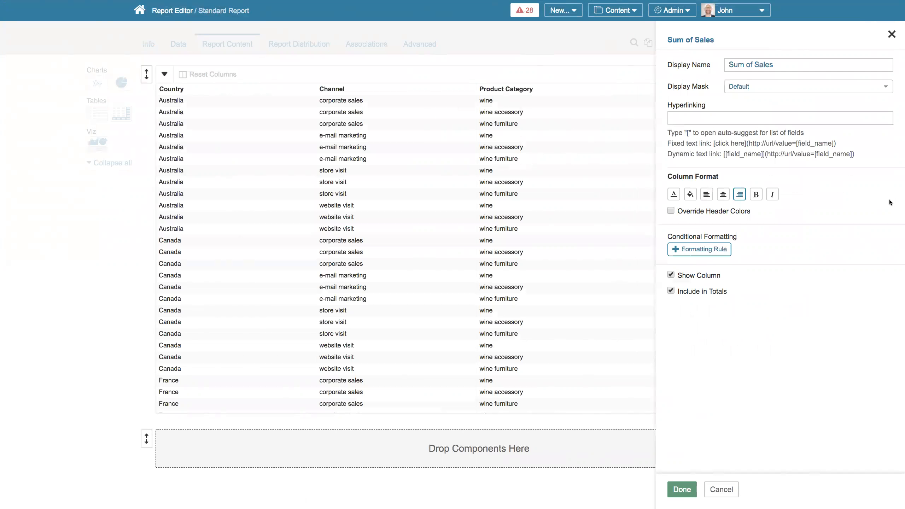
pyautogui.click(777, 89)
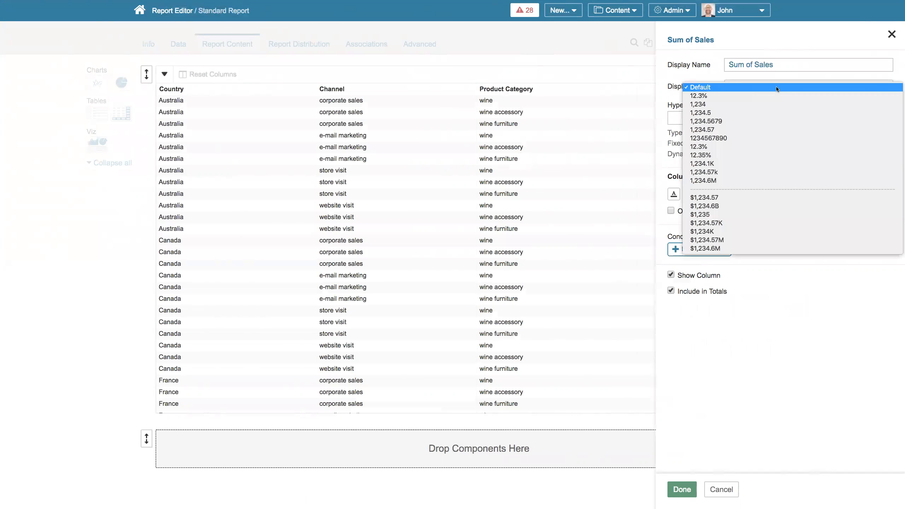
pyautogui.click(747, 215)
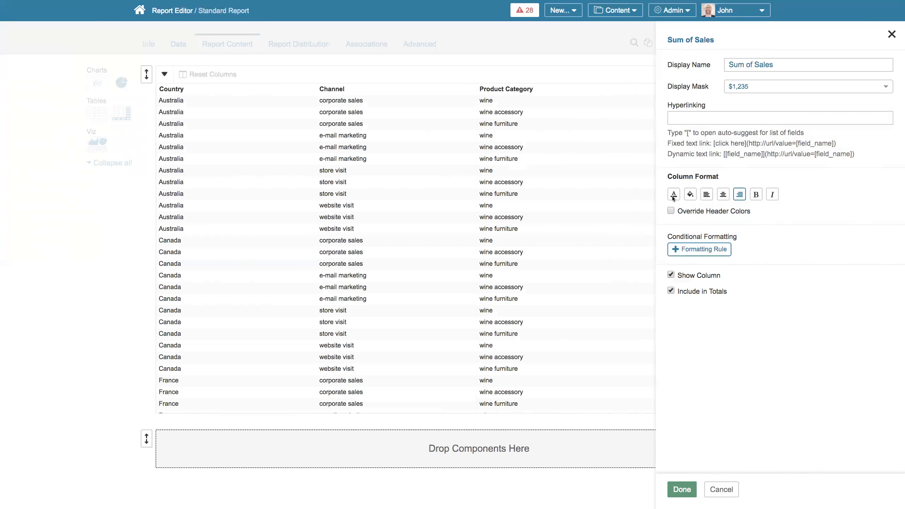
# - Add a conditional formatting rule to Sum of Sales that fills values less than 50000 with yellow
pyautogui.click(687, 250)
pyautogui.click(688, 251)
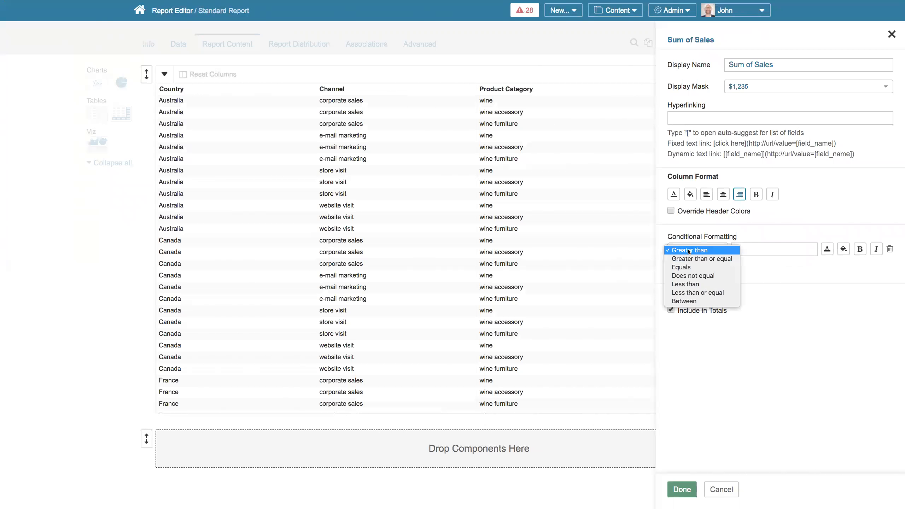
pyautogui.click(685, 284)
pyautogui.click(742, 249)
pyautogui.write('50000')
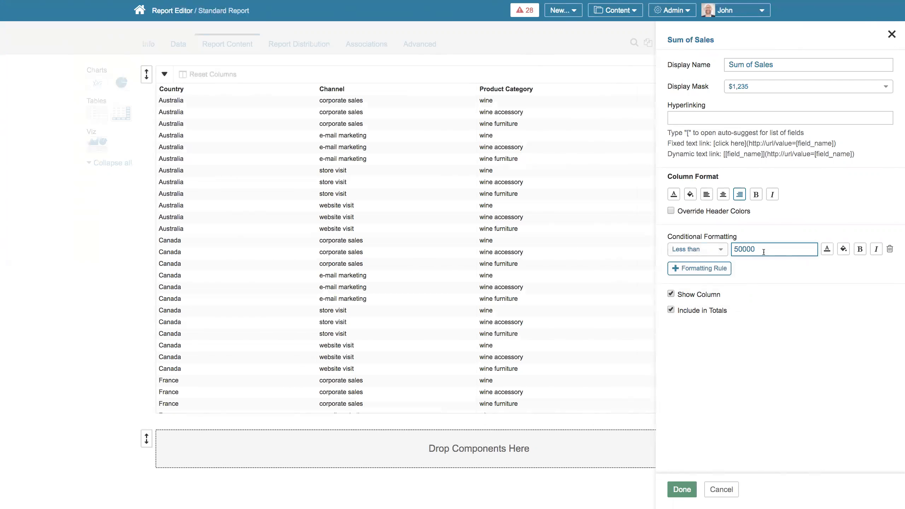
pyautogui.click(845, 250)
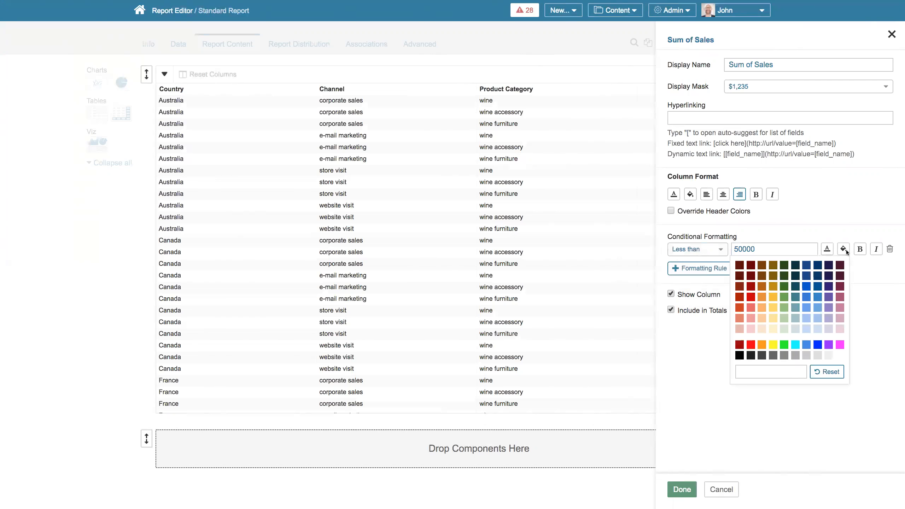
pyautogui.click(773, 344)
pyautogui.click(684, 456)
pyautogui.click(682, 491)
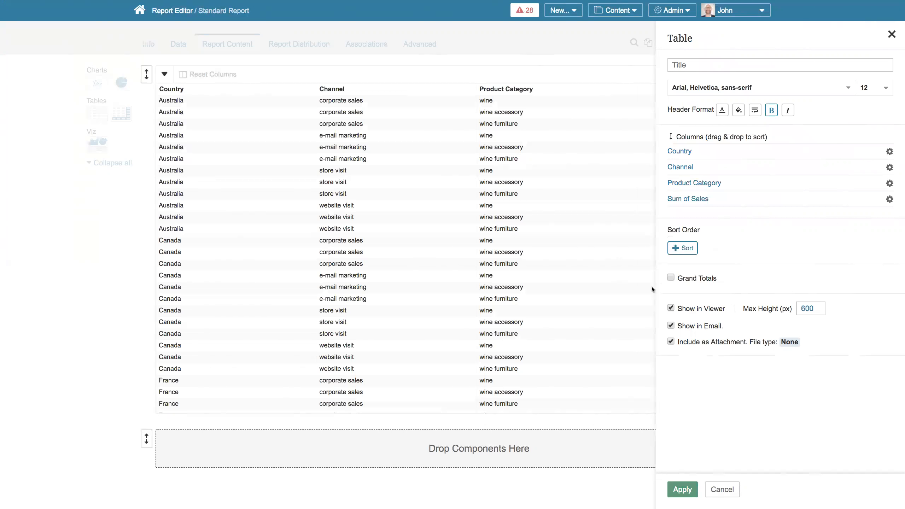
# - Set the table's maximum height to 300 px and apply the table settings
pyautogui.moveTo(815, 309); pyautogui.dragTo(791, 309)
pyautogui.write('00')
pyautogui.press('BackSpace')
pyautogui.press('BackSpace')
pyautogui.write('300')
pyautogui.click(682, 490)
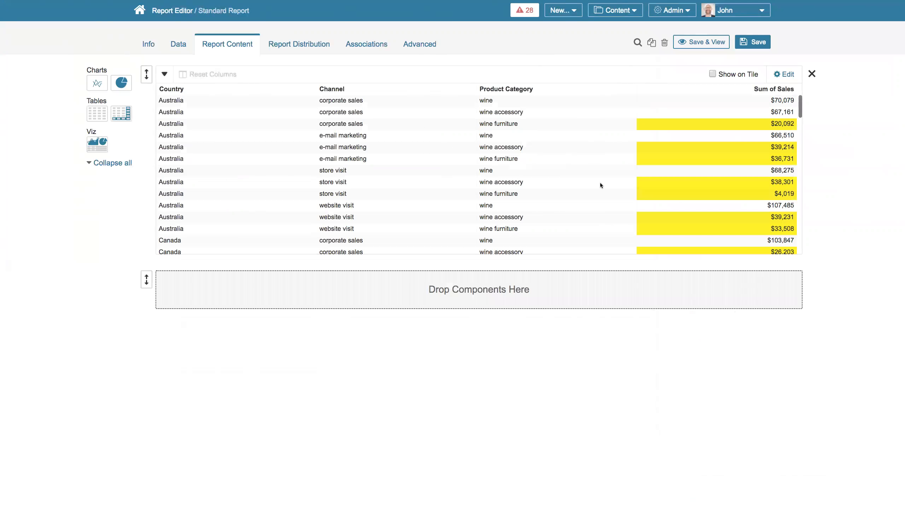
# - Narrow the Channel and Country columns of the report table
pyautogui.moveTo(472, 89); pyautogui.dragTo(437, 89)
pyautogui.moveTo(315, 89); pyautogui.dragTo(280, 89)
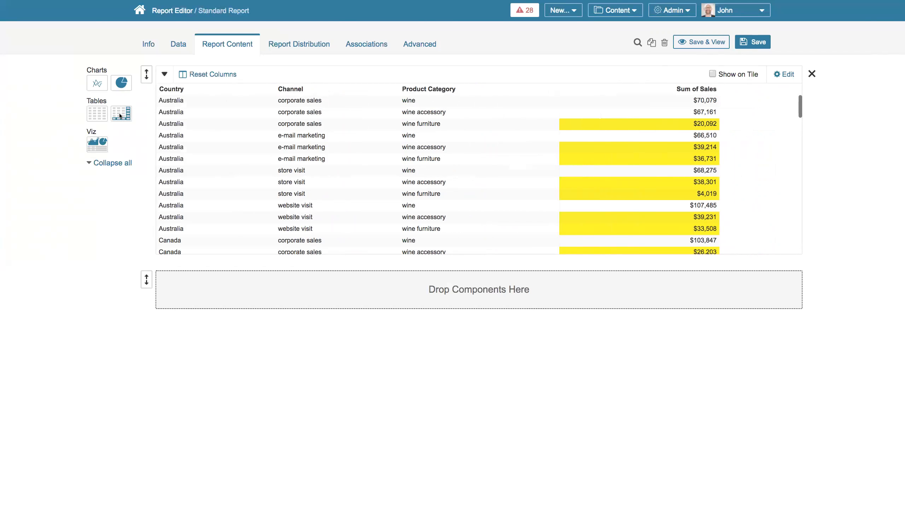
# - Add a pivot table below the existing table and include Product Category as a second column field
pyautogui.moveTo(120, 115); pyautogui.dragTo(246, 295)
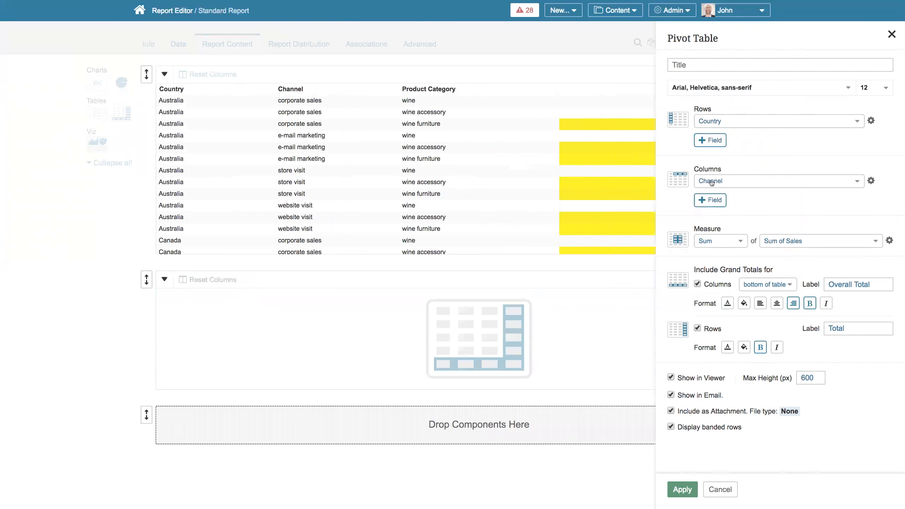
pyautogui.click(712, 201)
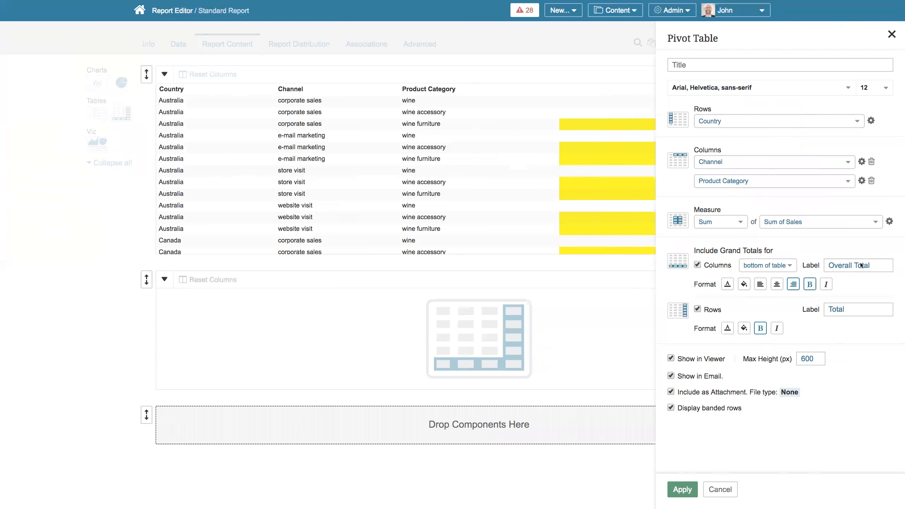
# - Apply the pivot table with default formatting for its Sum of Sales measure and look across all its columns
pyautogui.click(889, 222)
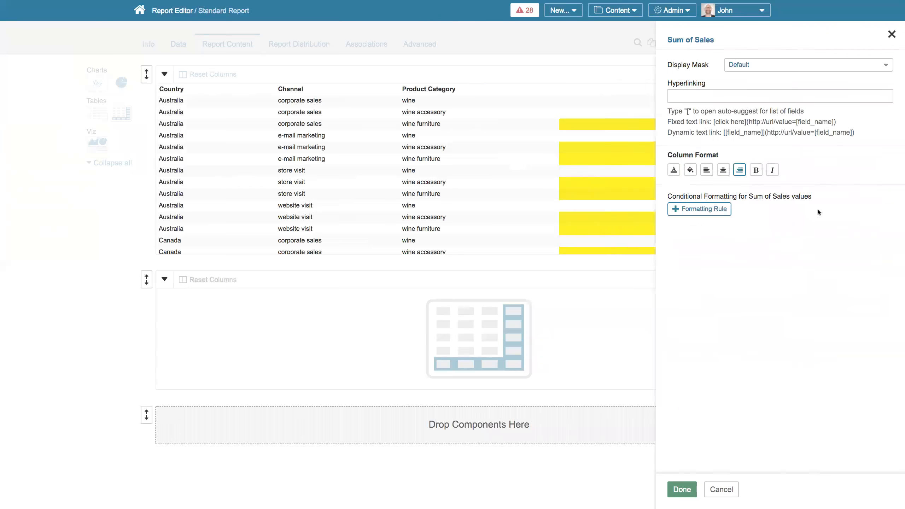
pyautogui.click(682, 491)
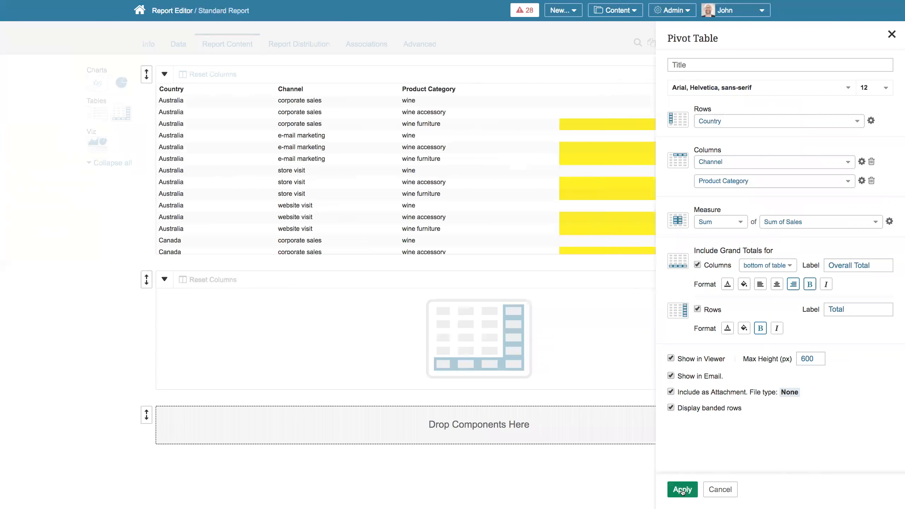
pyautogui.click(681, 491)
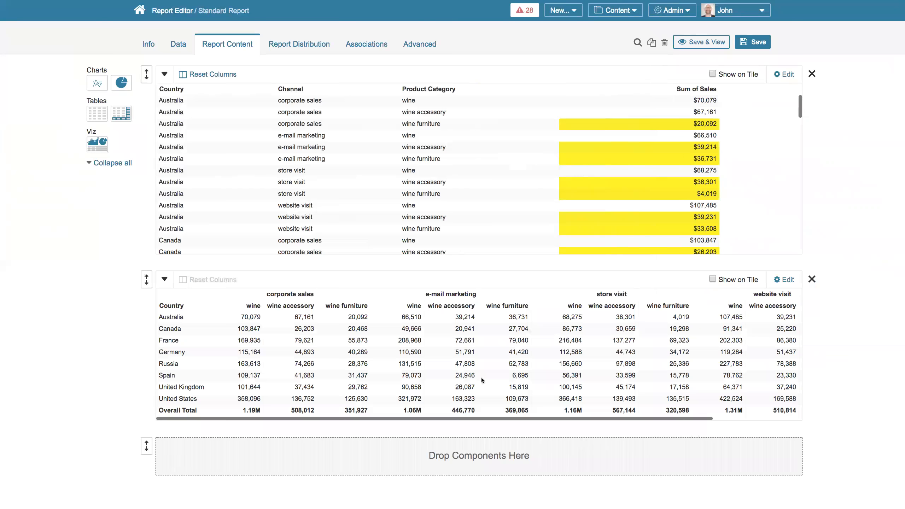
pyautogui.hscroll(5, 481, 378)
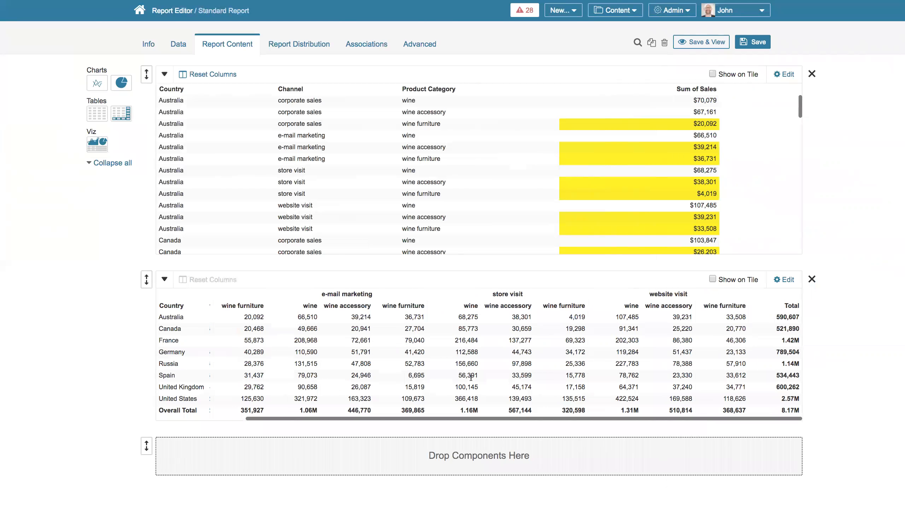
pyautogui.hscroll(-5, 471, 377)
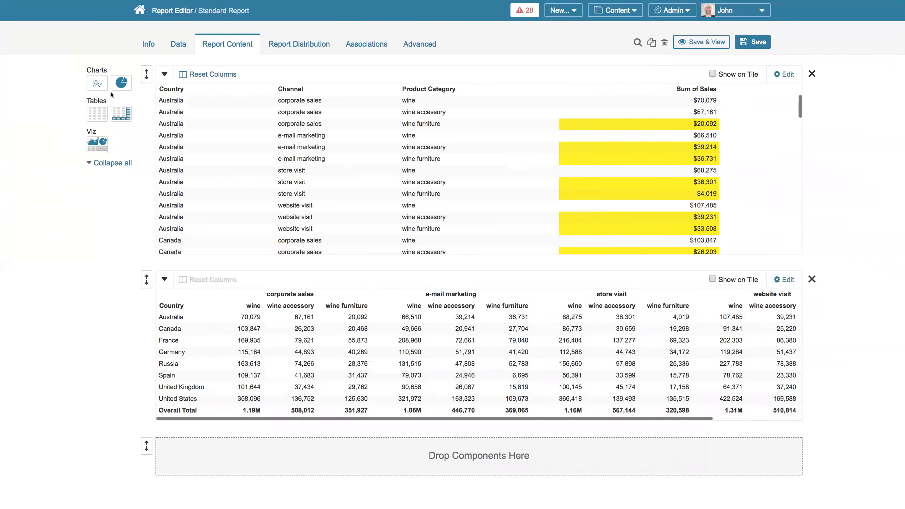
# - Add a chart below the pivot table showing Sum of Sales by Country as bars and Count of Channel as a line
pyautogui.moveTo(99, 81); pyautogui.dragTo(273, 452)
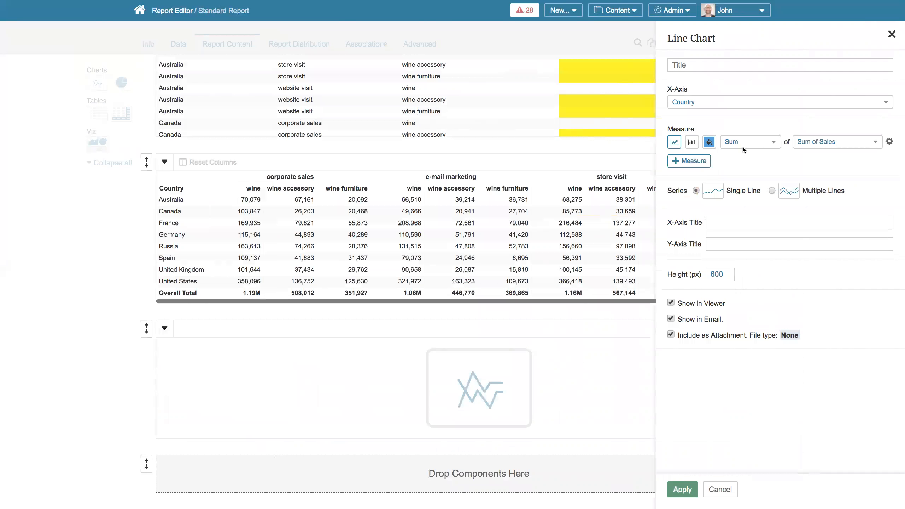
pyautogui.click(691, 142)
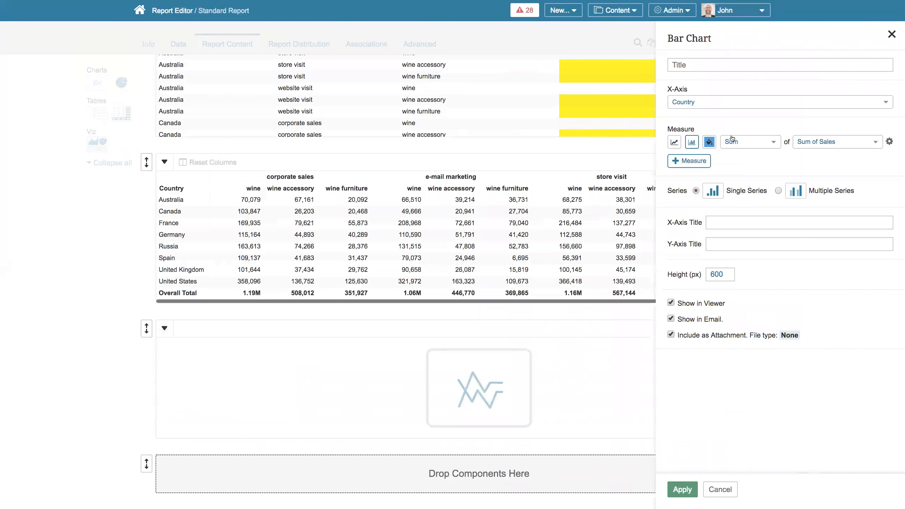
pyautogui.click(701, 162)
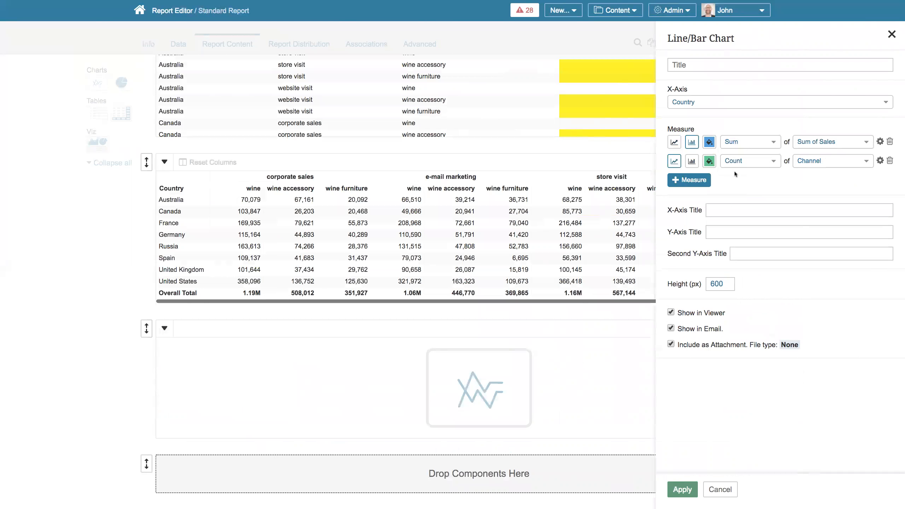
pyautogui.click(751, 162)
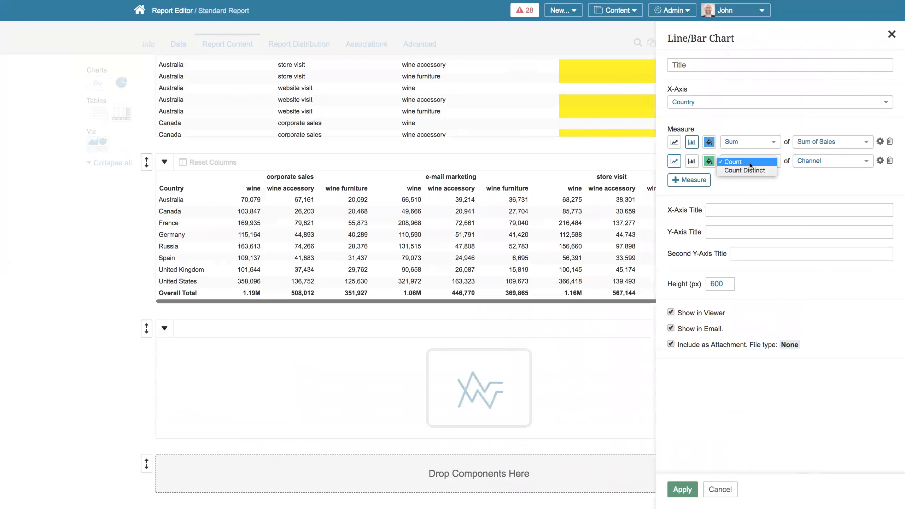
pyautogui.click(736, 186)
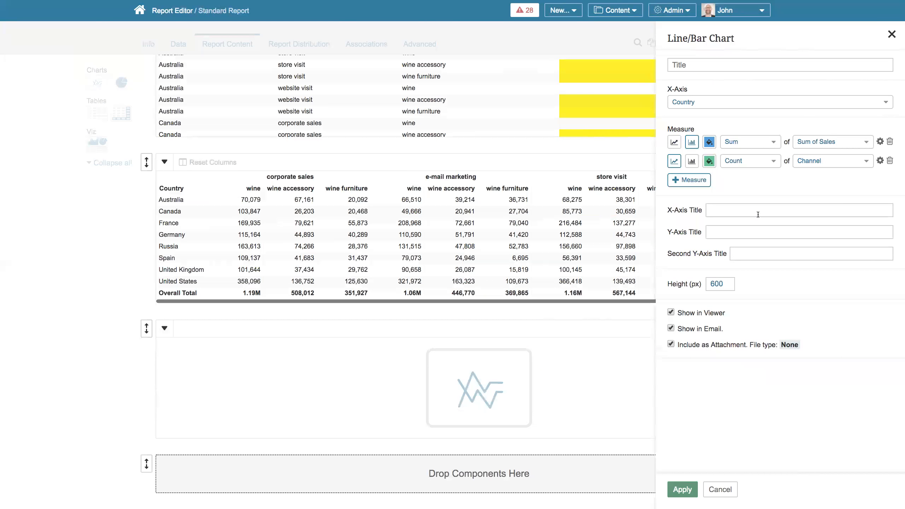
pyautogui.click(680, 493)
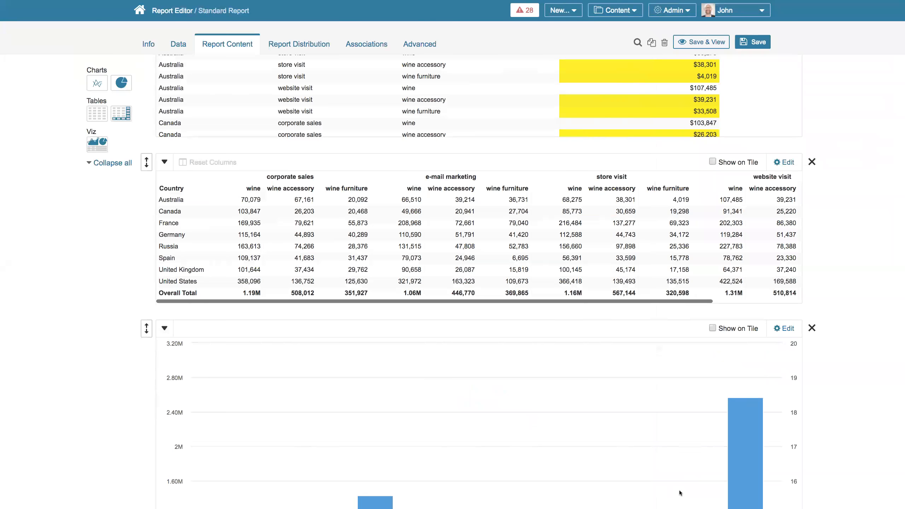
pyautogui.scroll(-5, 577, 430)
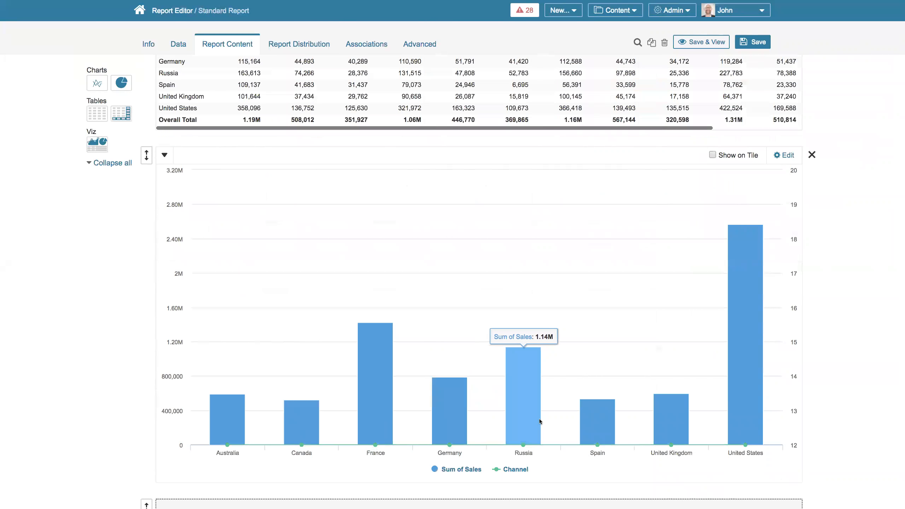
pyautogui.scroll(1, 118, 188)
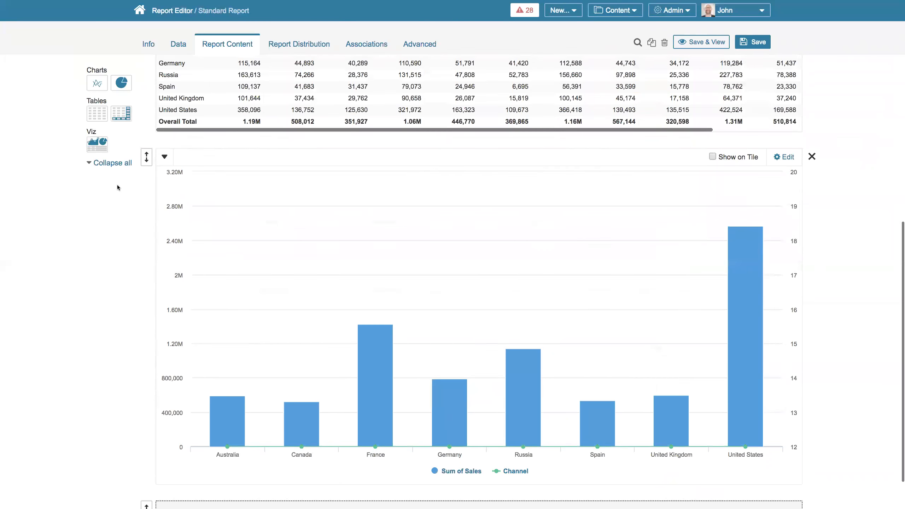
# - Move the chart to the top of the report and place the pivot table above the detail table
pyautogui.scroll(8, 118, 188)
pyautogui.moveTo(147, 445); pyautogui.dragTo(151, 299)
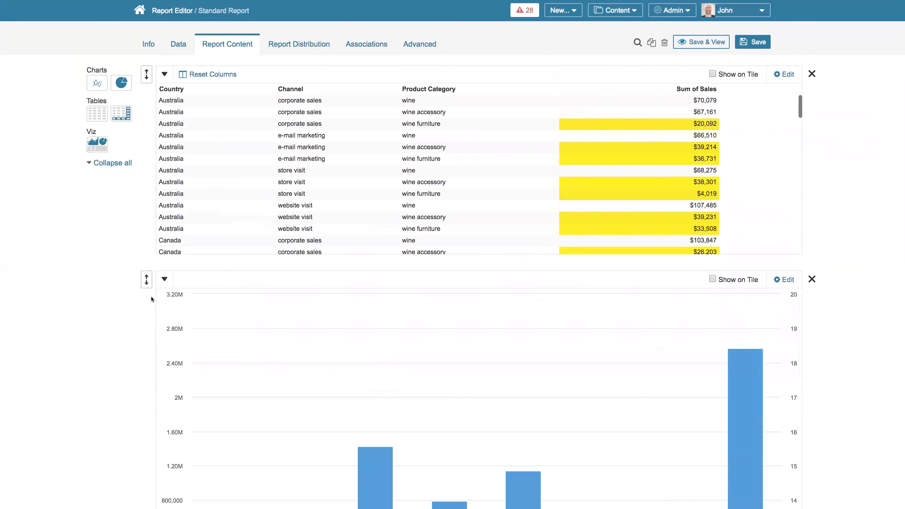
pyautogui.moveTo(145, 280); pyautogui.dragTo(159, 104)
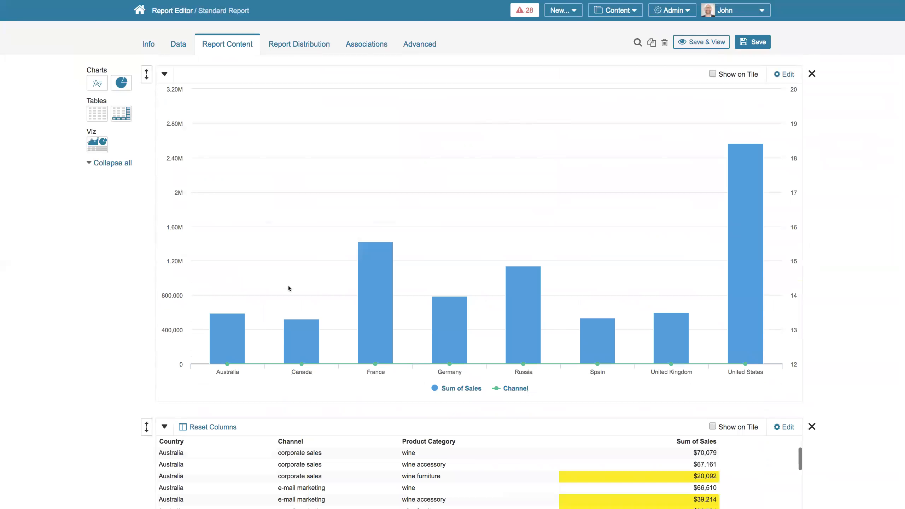
pyautogui.scroll(-6, 288, 288)
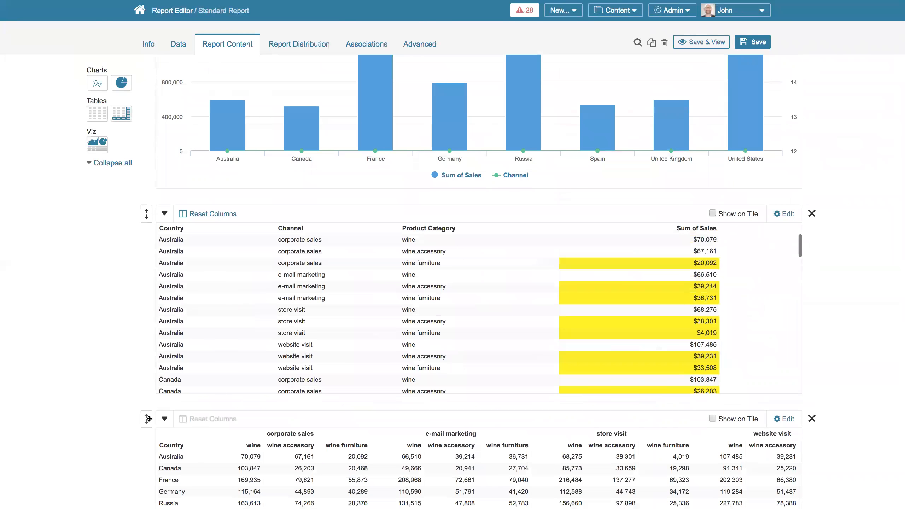
pyautogui.moveTo(147, 419); pyautogui.dragTo(164, 248)
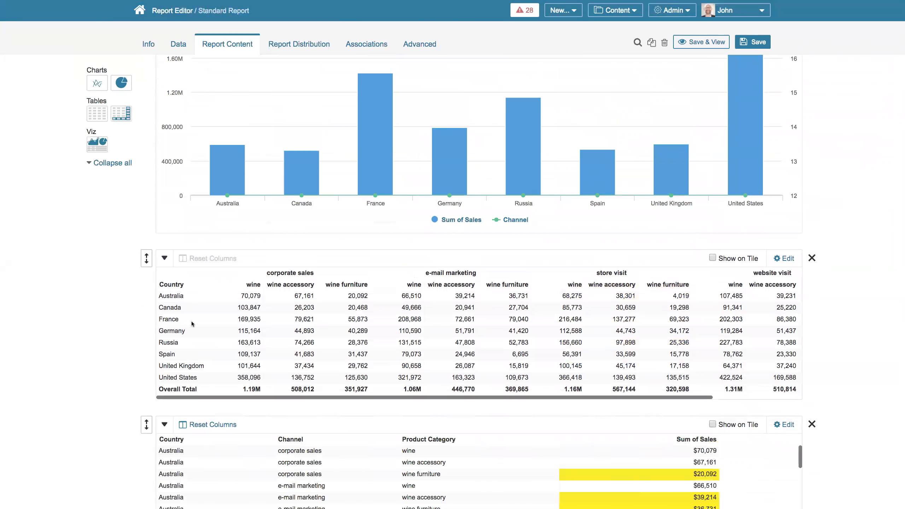
# - Turn off Show in Viewer and Show in Email for the detail table, and apply the settings
pyautogui.scroll(-3, 191, 324)
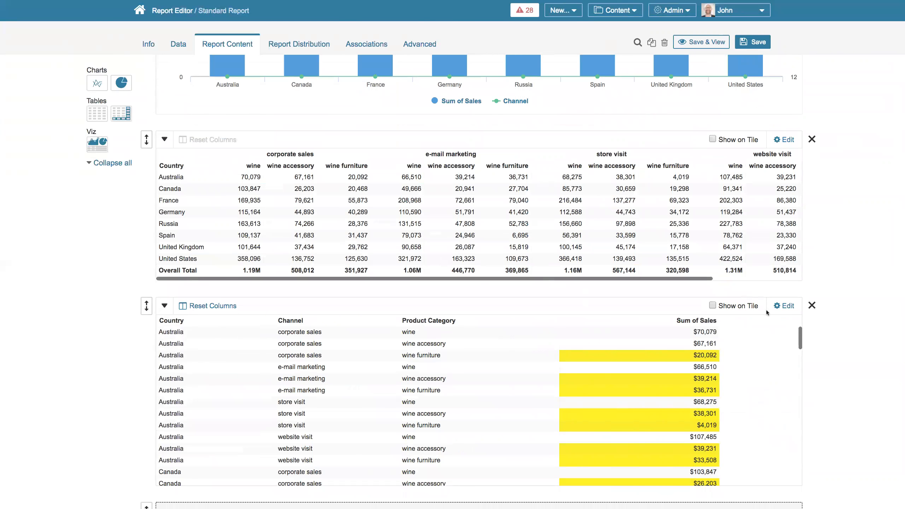
pyautogui.click(784, 307)
pyautogui.click(677, 308)
pyautogui.click(671, 326)
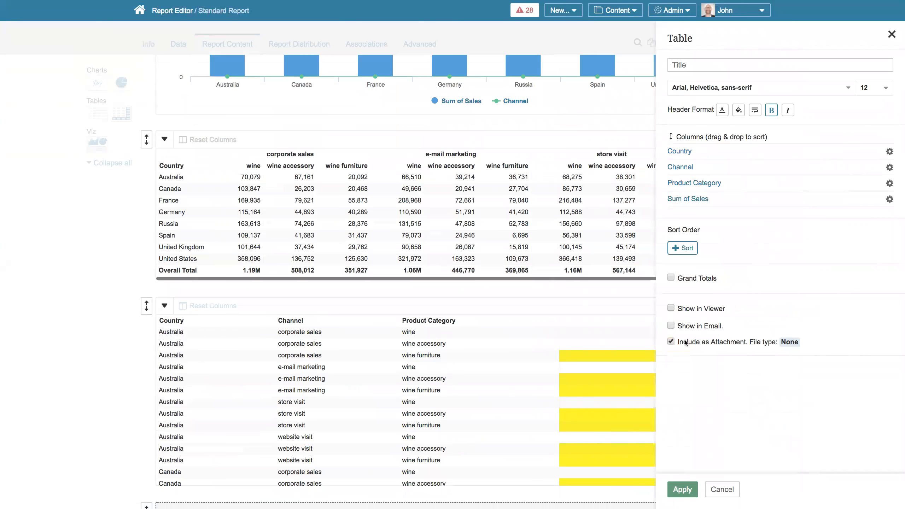
pyautogui.click(682, 491)
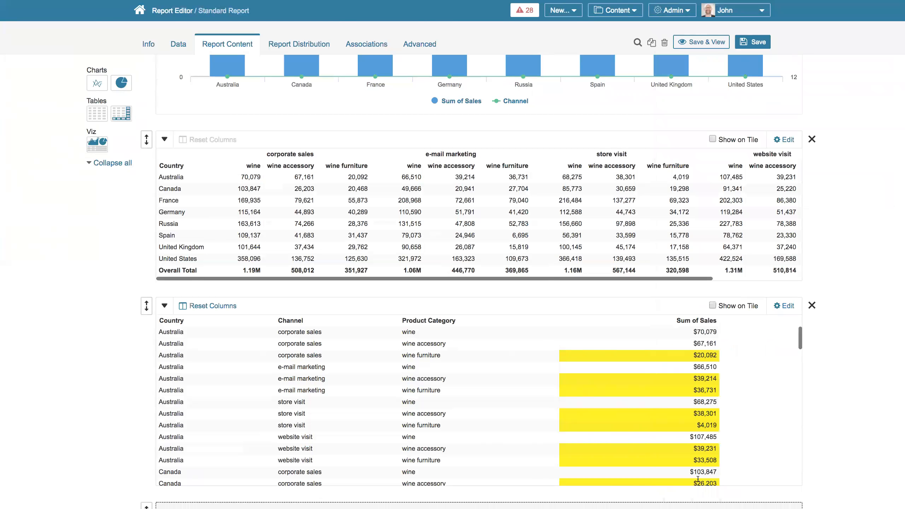
# - Show the chart on the report's tile, then save the report and look through it in the viewer
pyautogui.scroll(8, 707, 378)
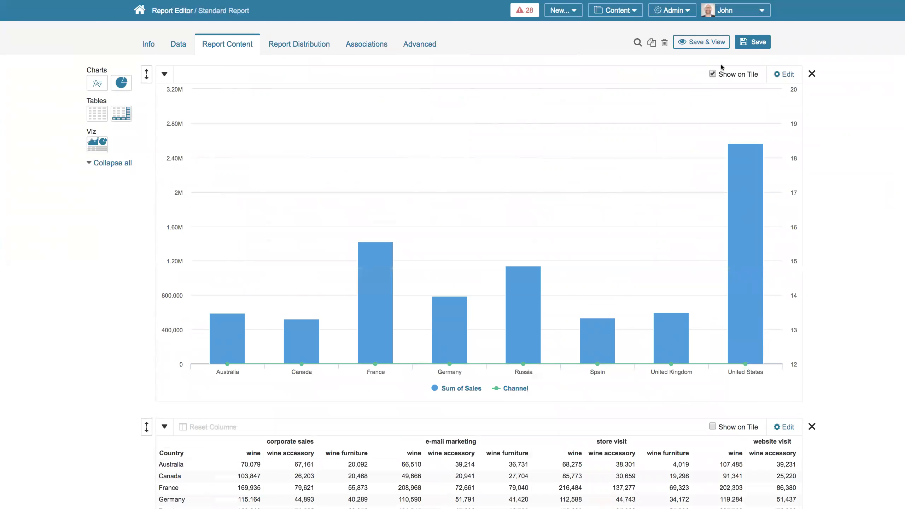
pyautogui.click(717, 42)
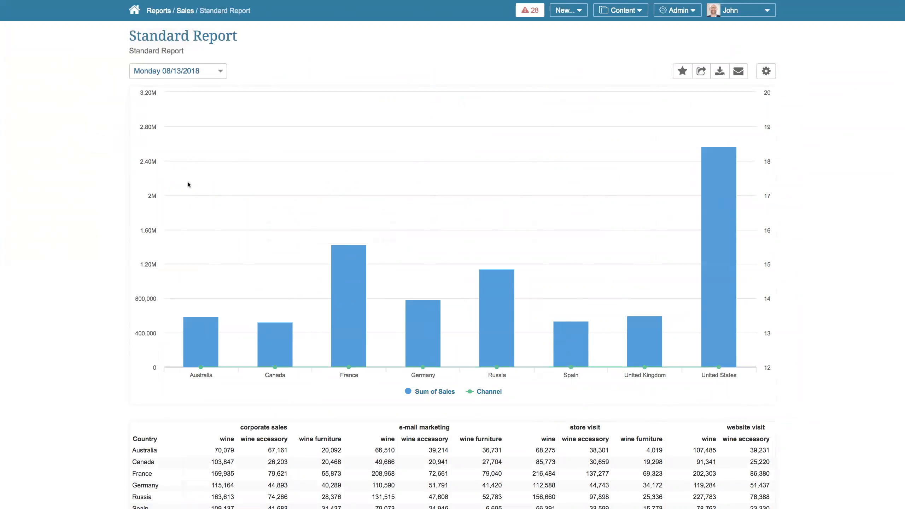
pyautogui.scroll(-2, 188, 184)
pyautogui.scroll(-3, 188, 184)
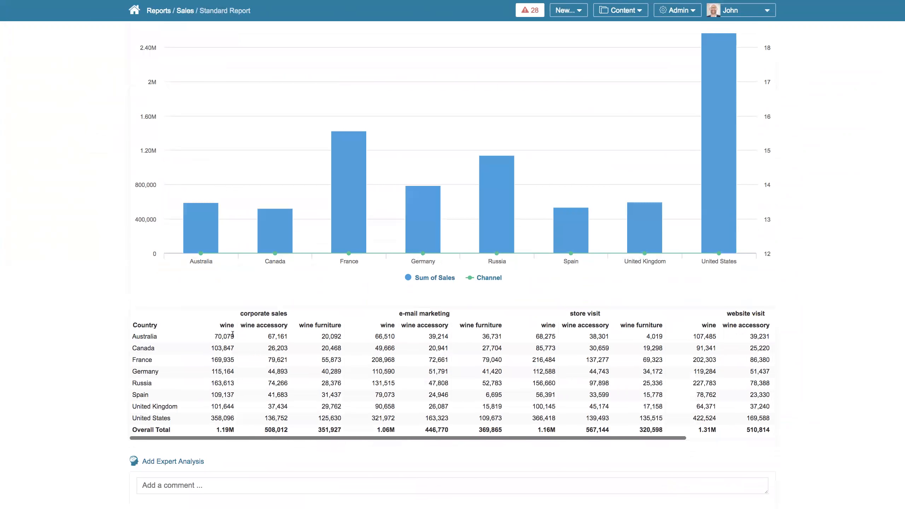
pyautogui.scroll(5, 199, 171)
# - View the report's data for Friday 08/03/2018 and for Sunday 07/29/2018
pyautogui.click(218, 73)
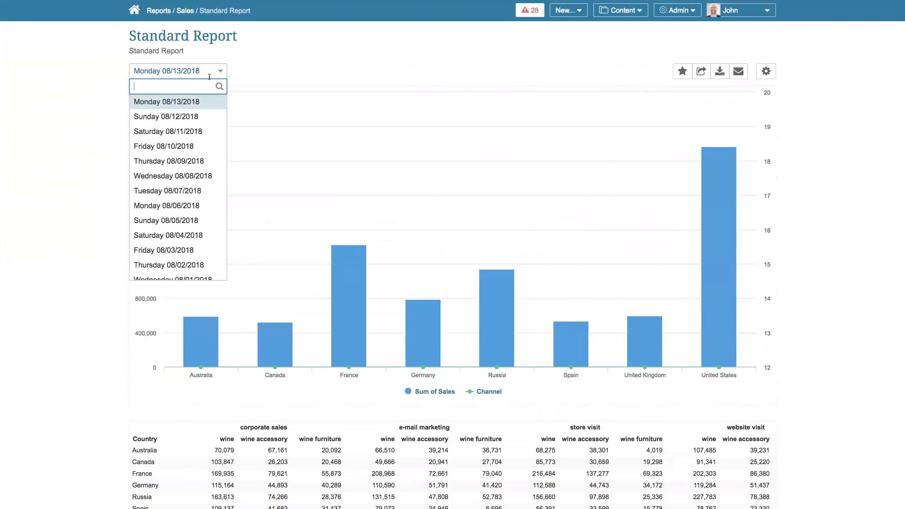
pyautogui.click(184, 251)
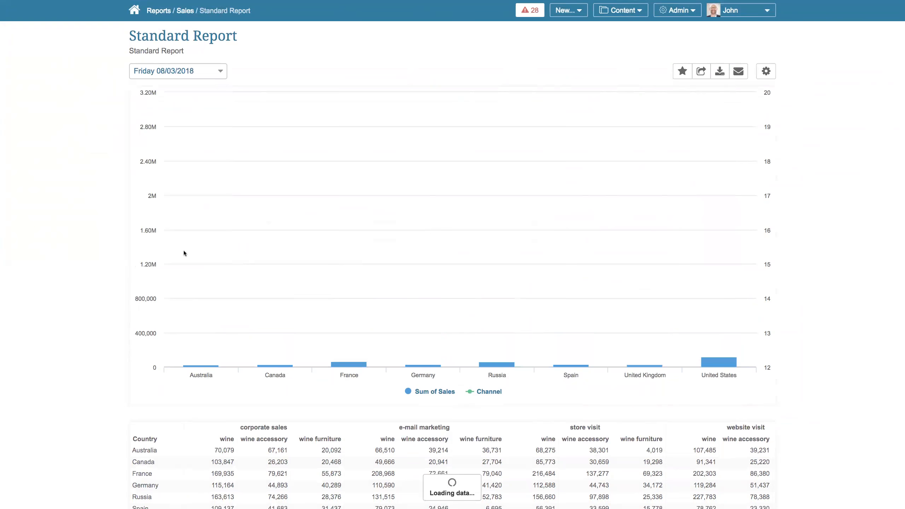
pyautogui.click(212, 71)
pyautogui.click(180, 178)
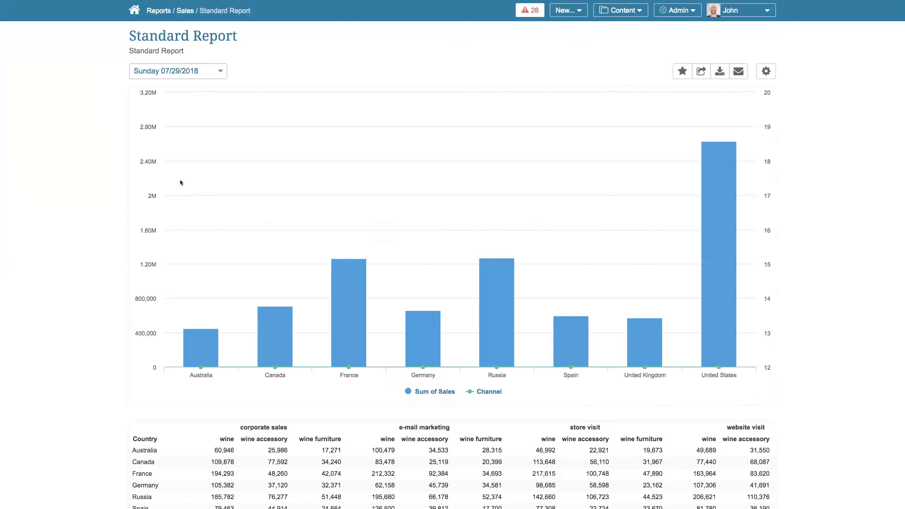
# - Reopen the report in the editor and set its category to Data Trust / Canary Metrics
pyautogui.click(766, 72)
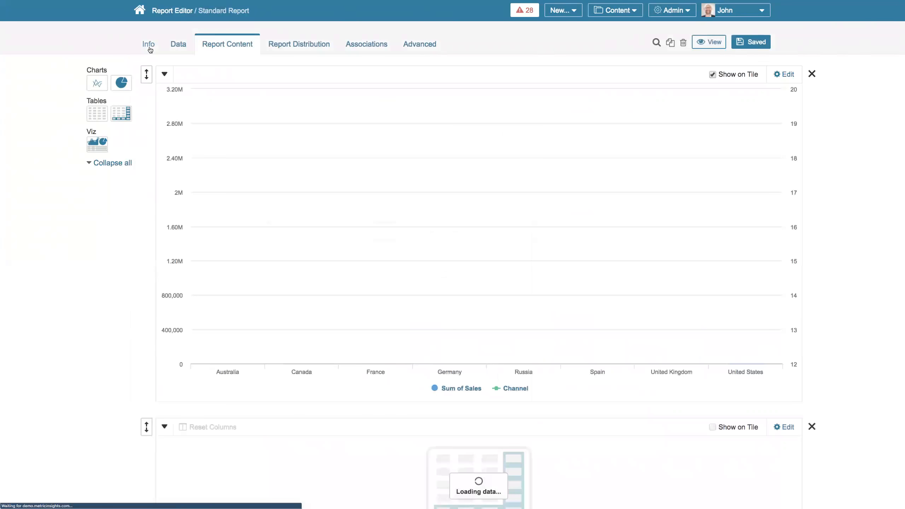
pyautogui.click(150, 49)
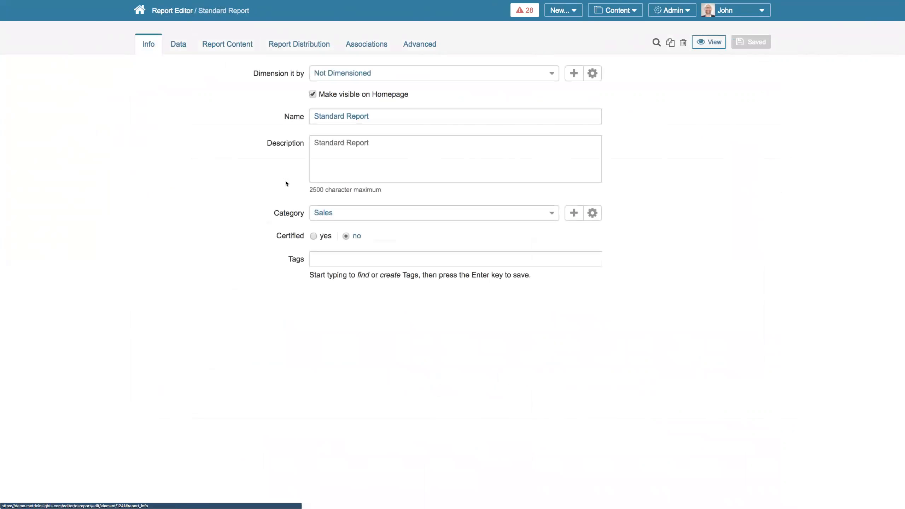
pyautogui.click(350, 212)
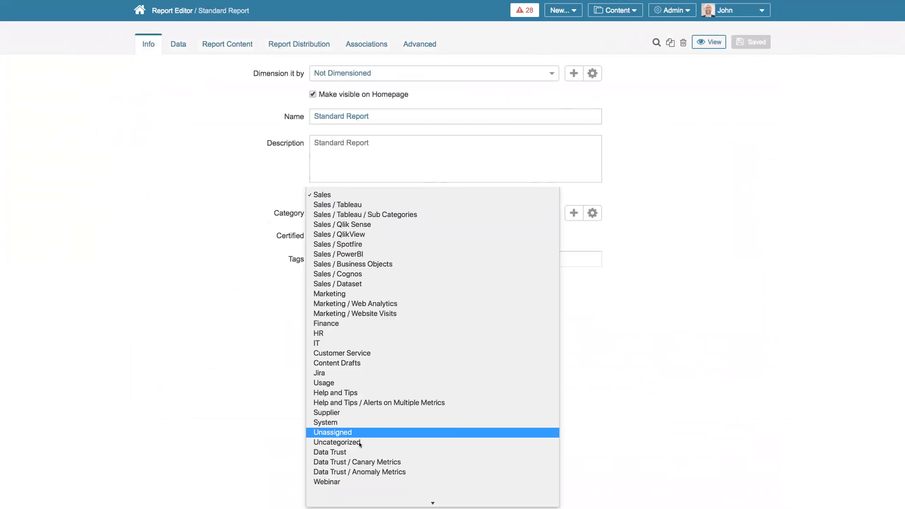
pyautogui.click(362, 462)
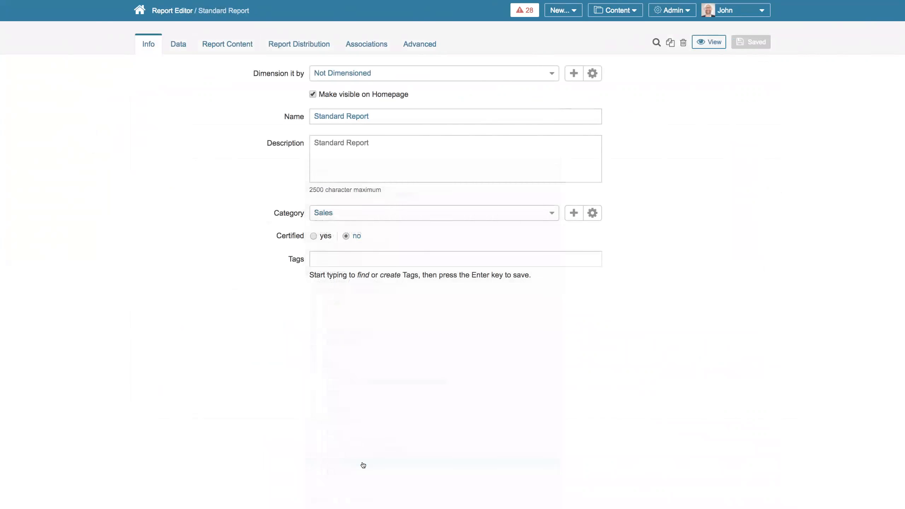
# - Set the report's email attachment format to XLSX in its distribution settings
pyautogui.click(365, 48)
pyautogui.click(317, 47)
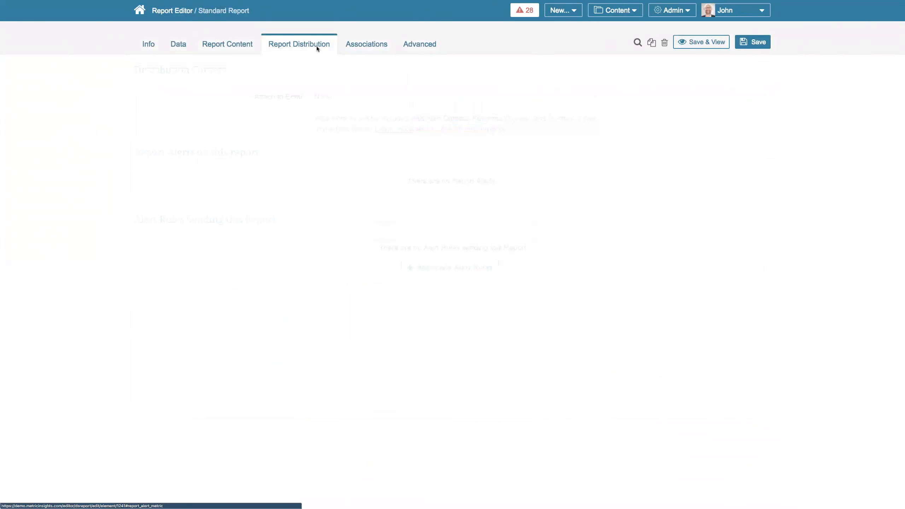
pyautogui.click(342, 97)
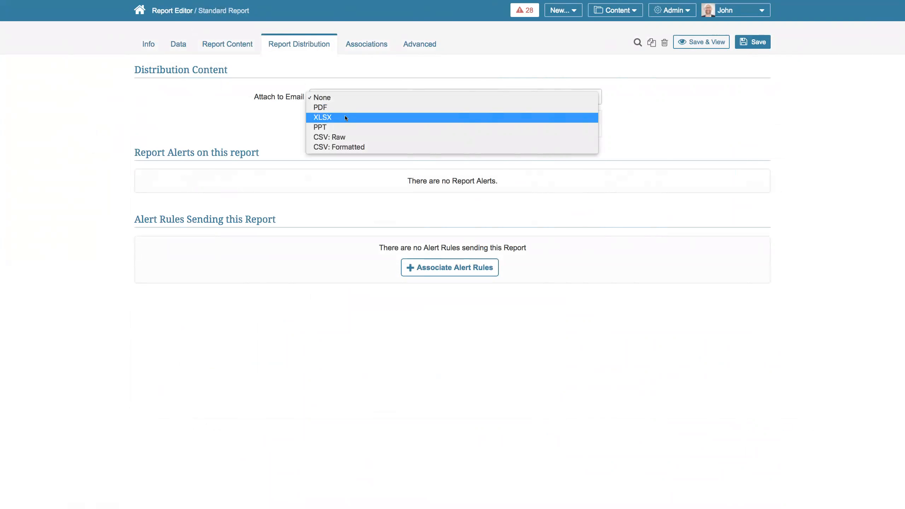
pyautogui.click(345, 116)
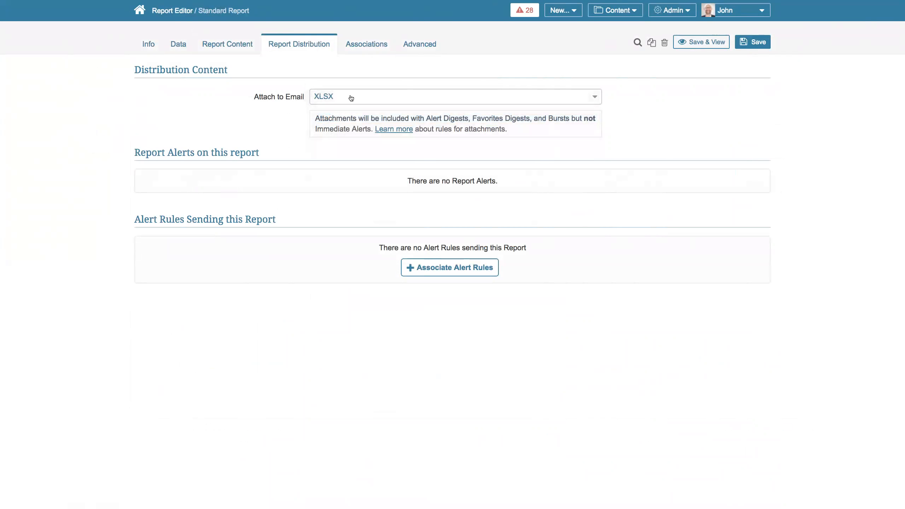
pyautogui.click(351, 98)
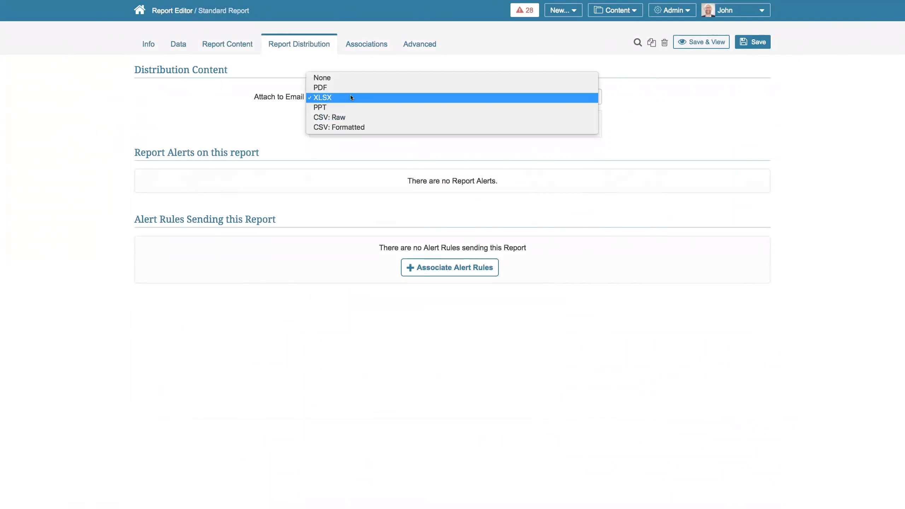
pyautogui.click(352, 96)
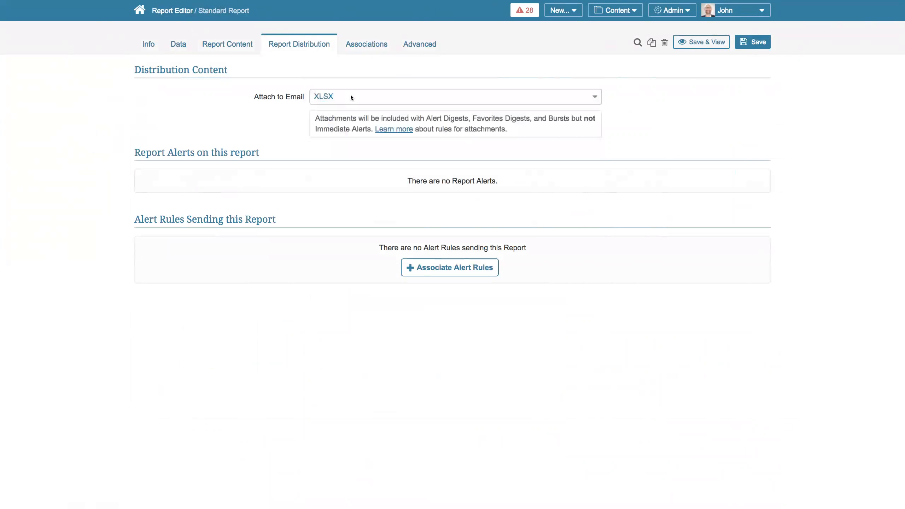
# - Save the Standard Report and review its chart and pivot table in the viewer
pyautogui.click(698, 46)
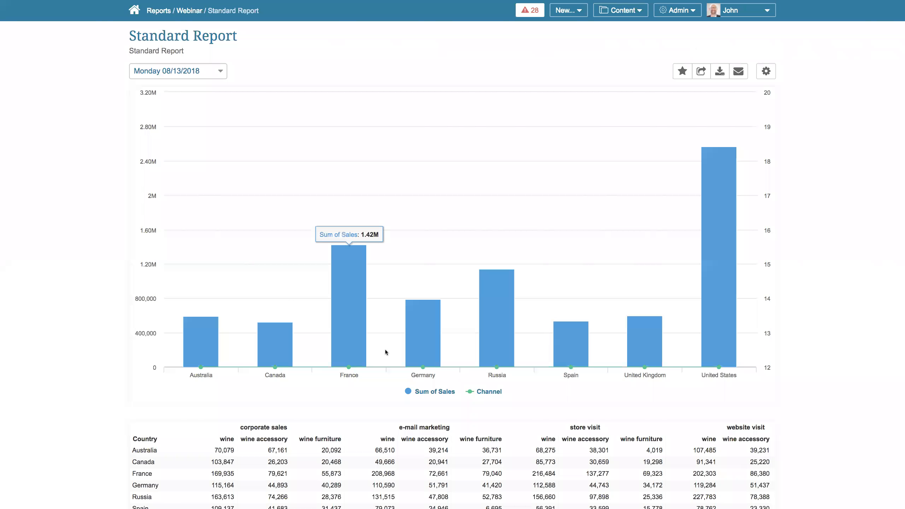
pyautogui.moveTo(596, 356)
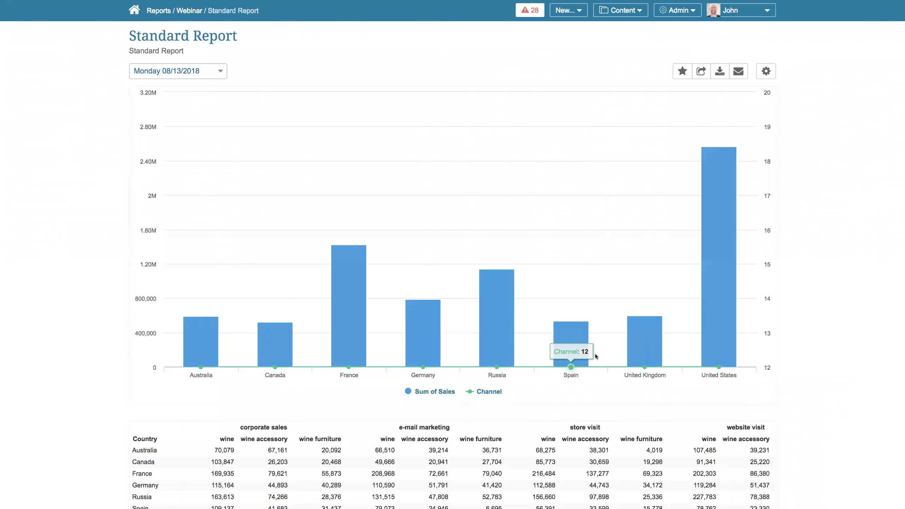
pyautogui.scroll(-1, 602, 319)
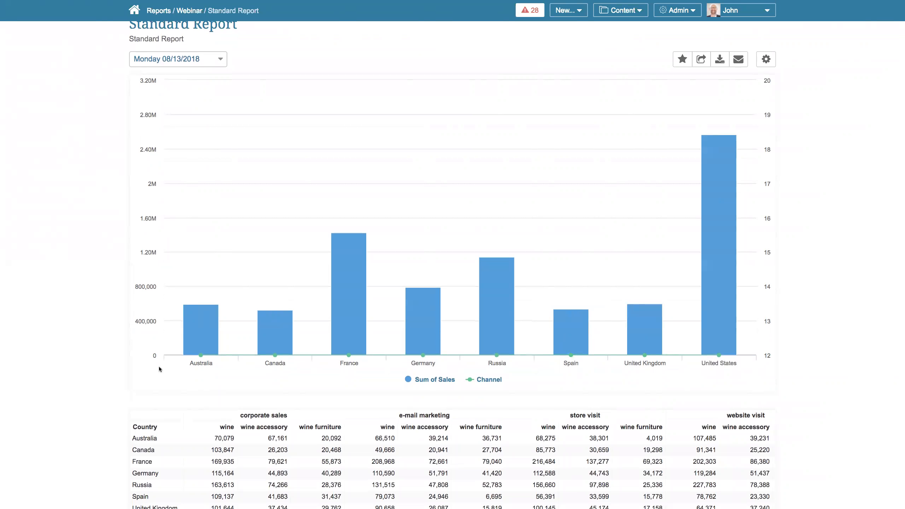
# - Find the Standard Report tile in the homepage's Webinar category, check its preview and add it to the Webinar folder
pyautogui.click(135, 9)
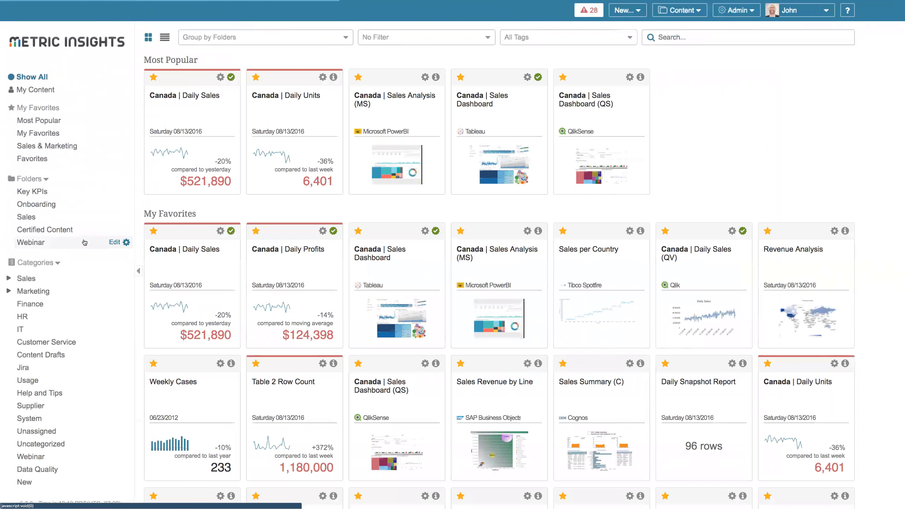
pyautogui.click(42, 454)
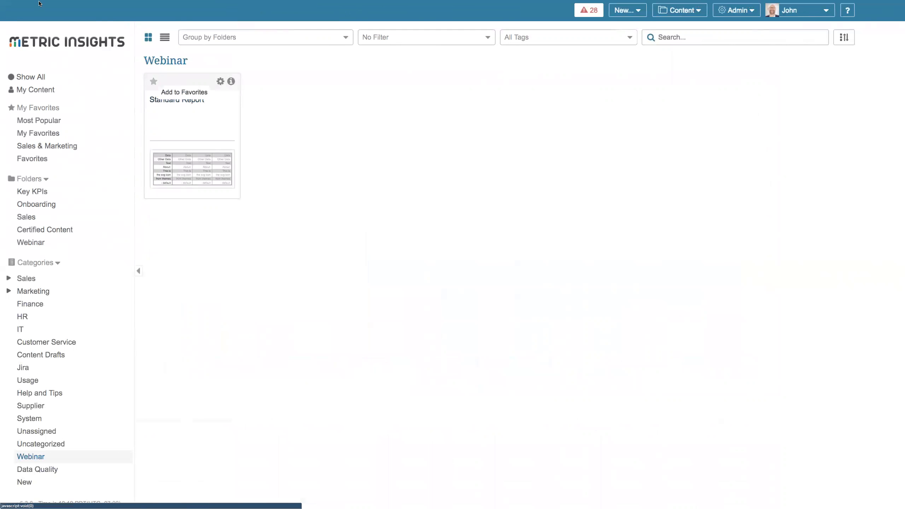
pyautogui.click(26, 26)
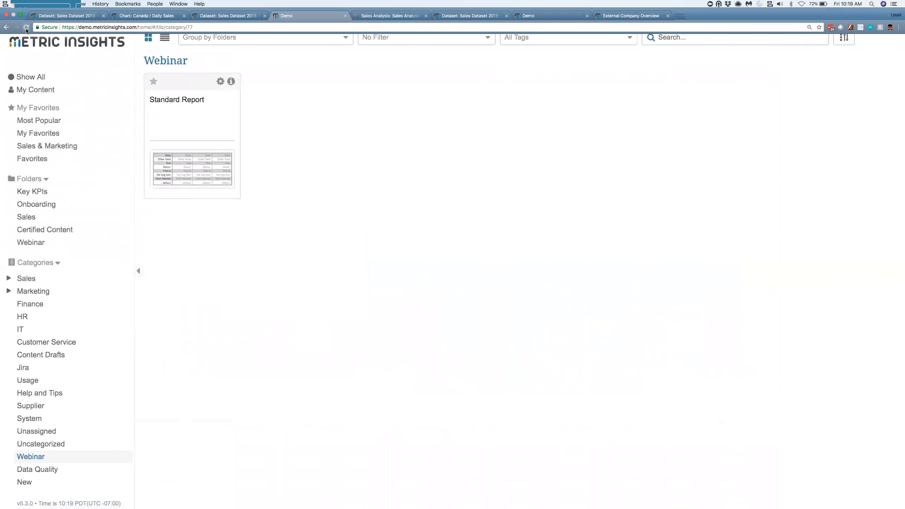
pyautogui.click(186, 86)
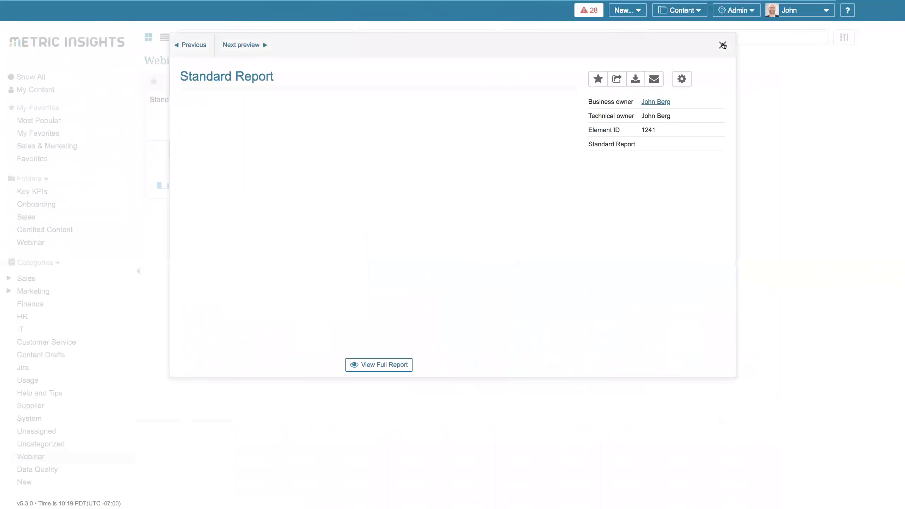
pyautogui.click(723, 44)
pyautogui.moveTo(188, 82); pyautogui.dragTo(35, 242)
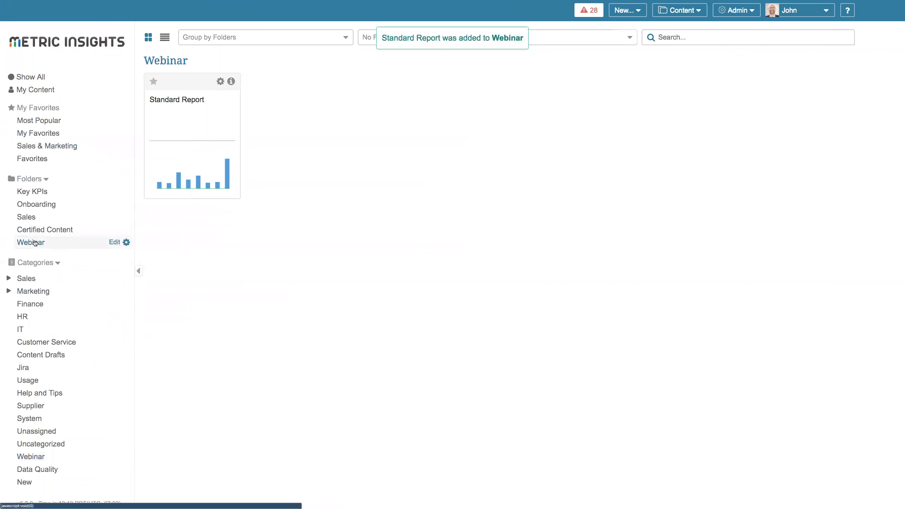
# - Create a new burst from the Webinar folder and show its content settings
pyautogui.rightClick(35, 243)
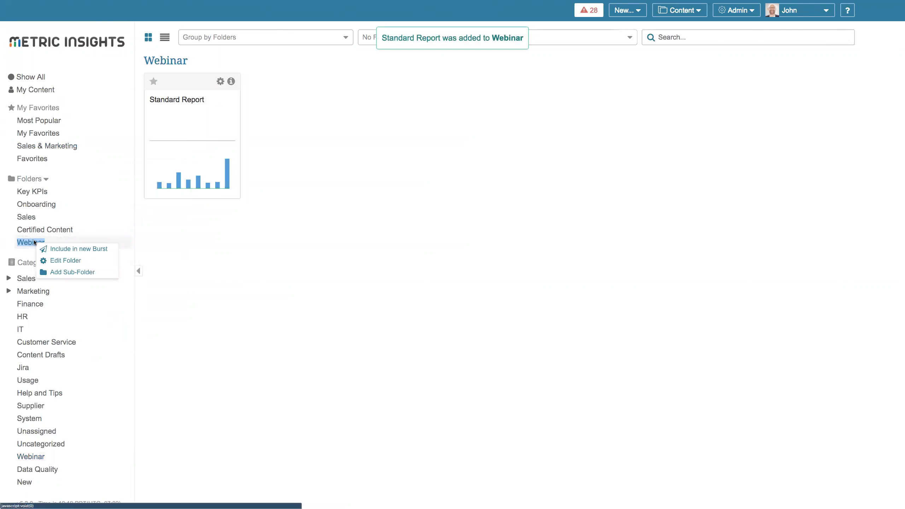
pyautogui.click(83, 253)
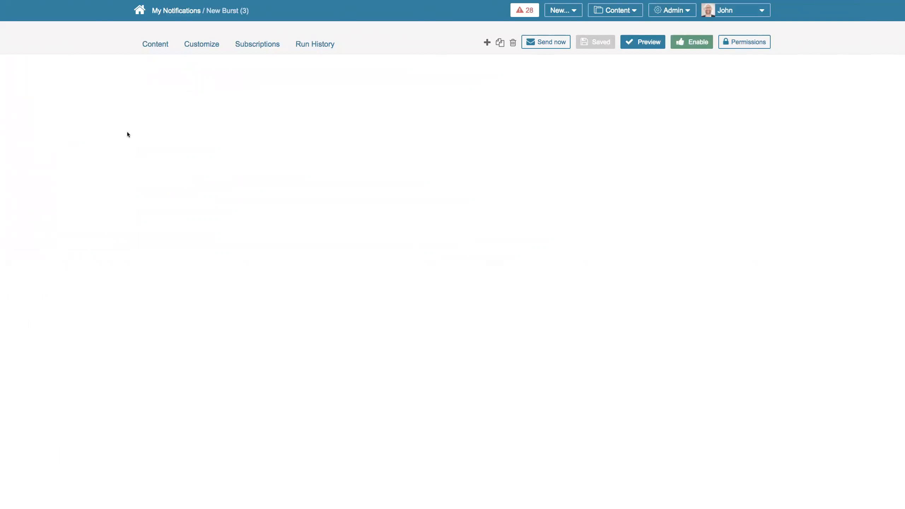
pyautogui.moveTo(127, 3)
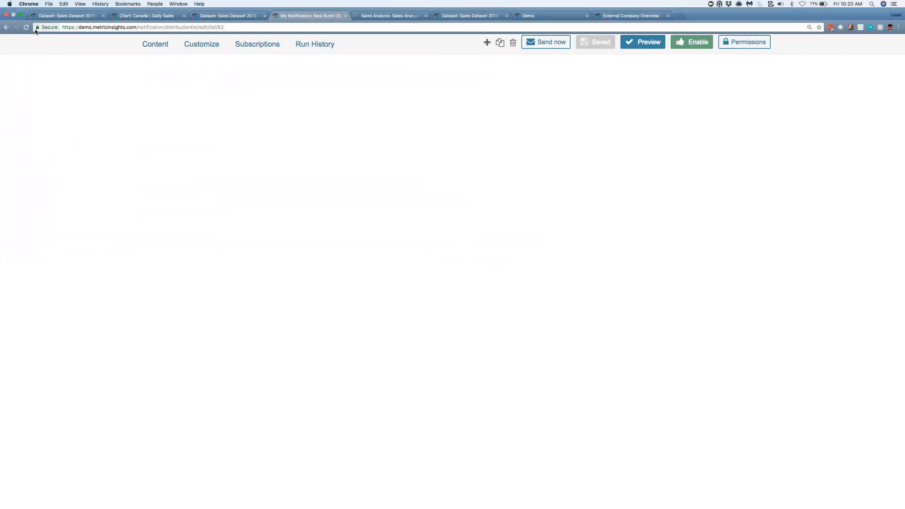
pyautogui.click(160, 46)
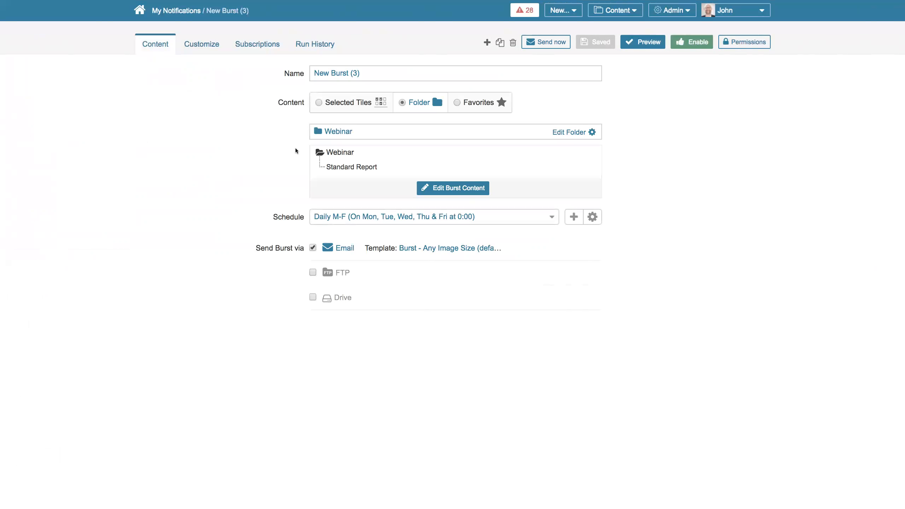
# - Rename the burst as My First Burst
pyautogui.click(362, 74)
pyautogui.moveTo(360, 73); pyautogui.dragTo(296, 65)
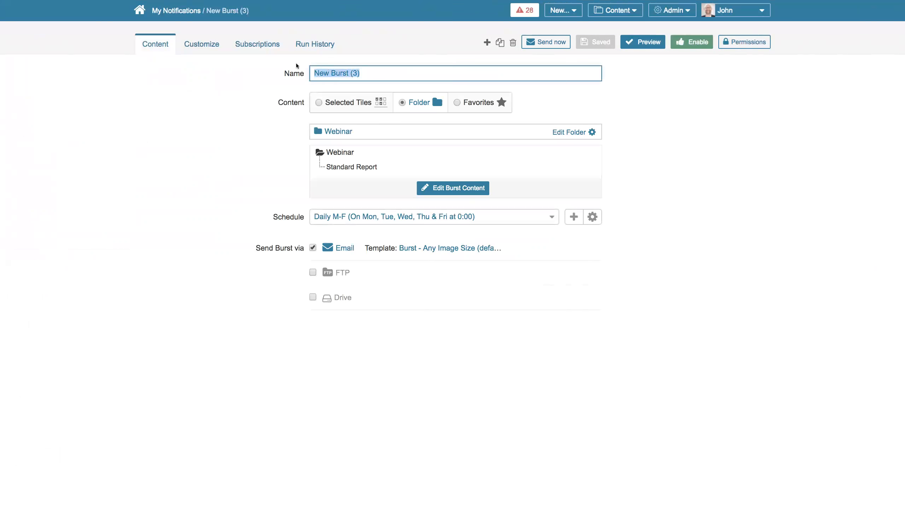
pyautogui.write('M')
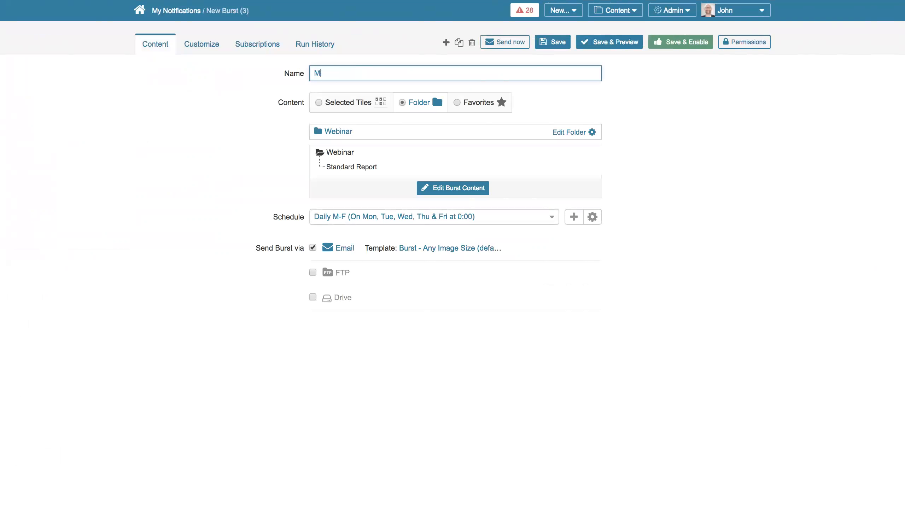
pyautogui.write('y Frist Burst')
pyautogui.click(333, 74)
pyautogui.press('BackSpace')
pyautogui.write('i')
# - Keep the Daily M-F schedule and enable FTP and Drive delivery for the burst, reviewing the available FTP locations
pyautogui.click(334, 217)
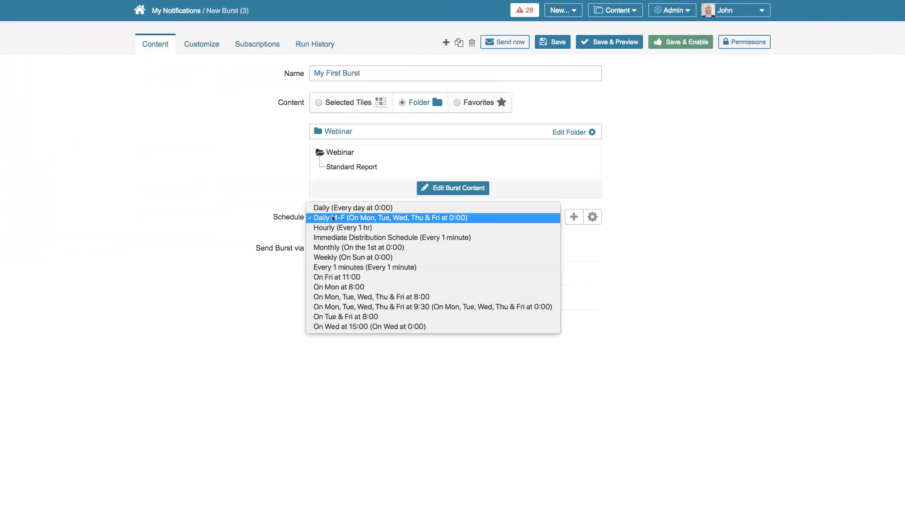
pyautogui.click(333, 218)
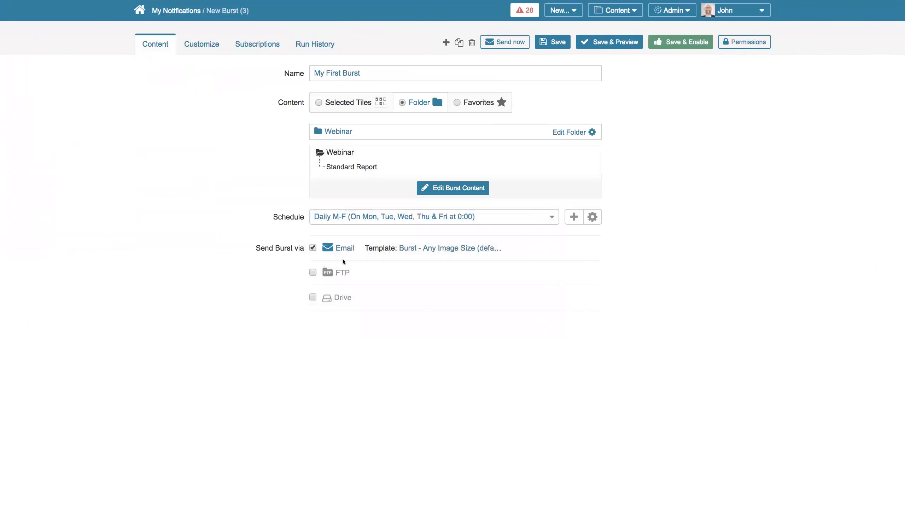
pyautogui.click(313, 273)
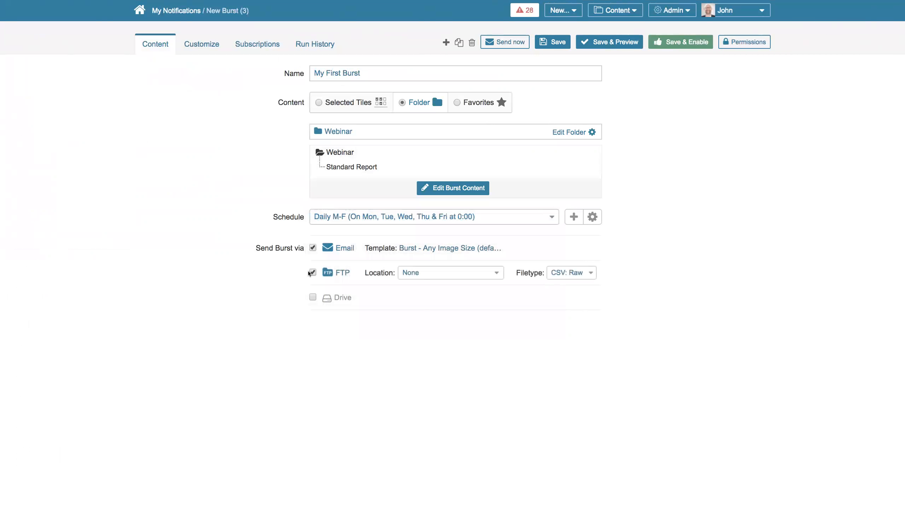
pyautogui.click(312, 297)
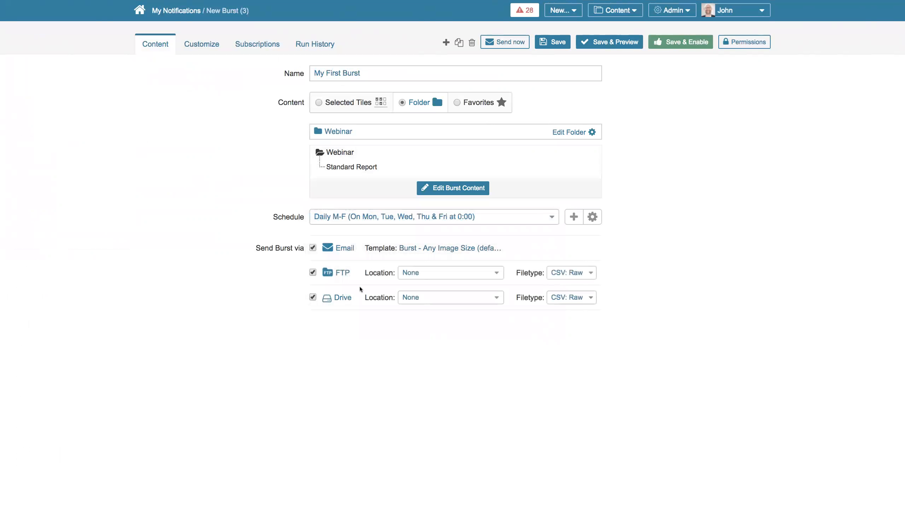
pyautogui.click(429, 272)
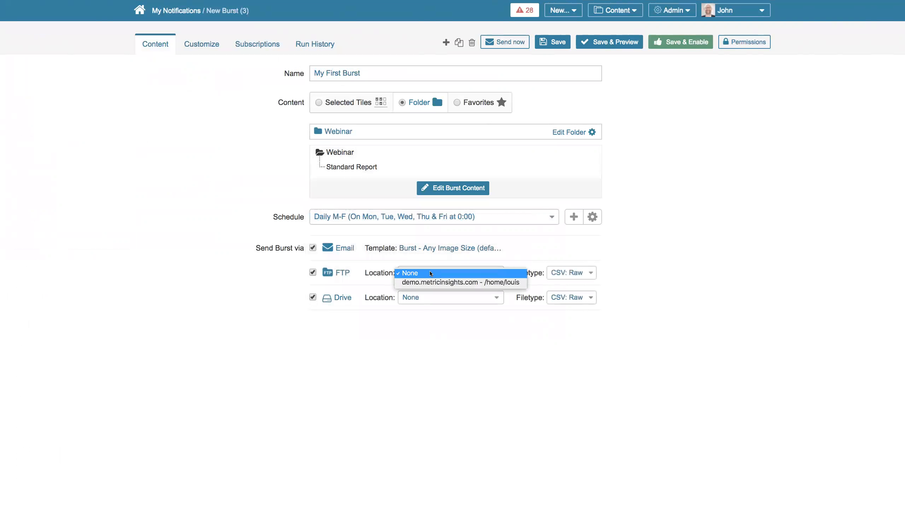
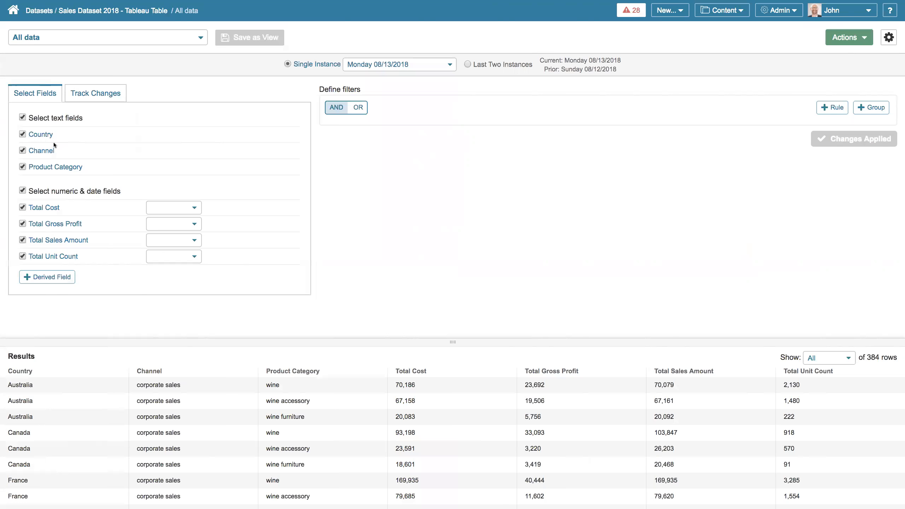
# - Exclude Total Cost, Total Gross Profit and Total Unit Count from the Sales Dataset 2018 view and aggregate Total Sales Amount by Sum
pyautogui.click(22, 207)
pyautogui.click(22, 224)
pyautogui.click(23, 256)
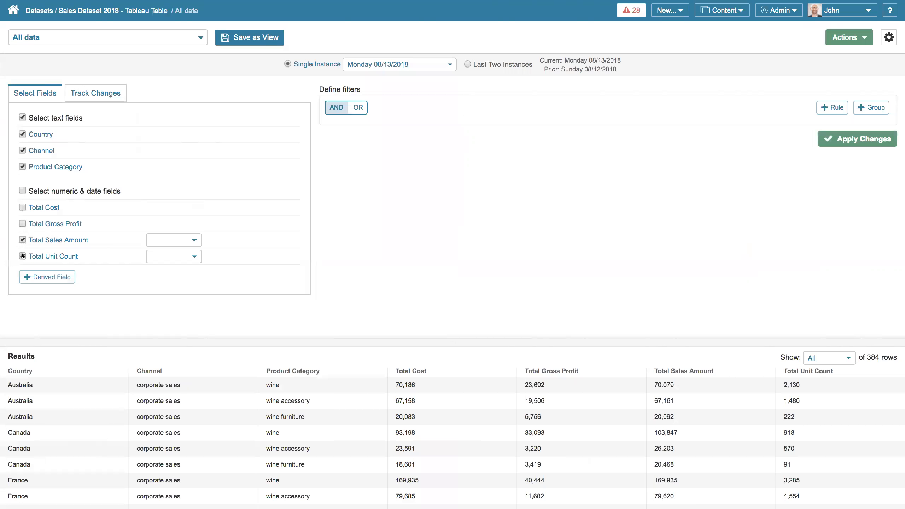
pyautogui.click(194, 241)
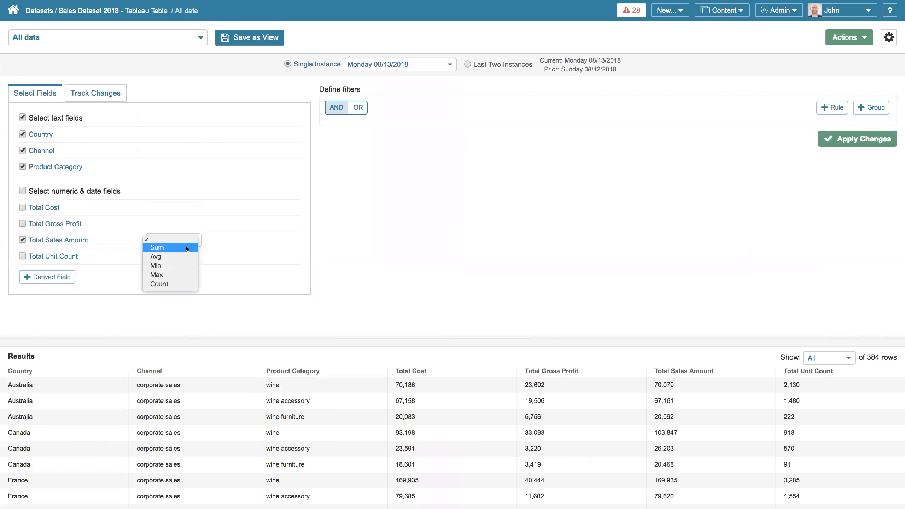
pyautogui.click(186, 248)
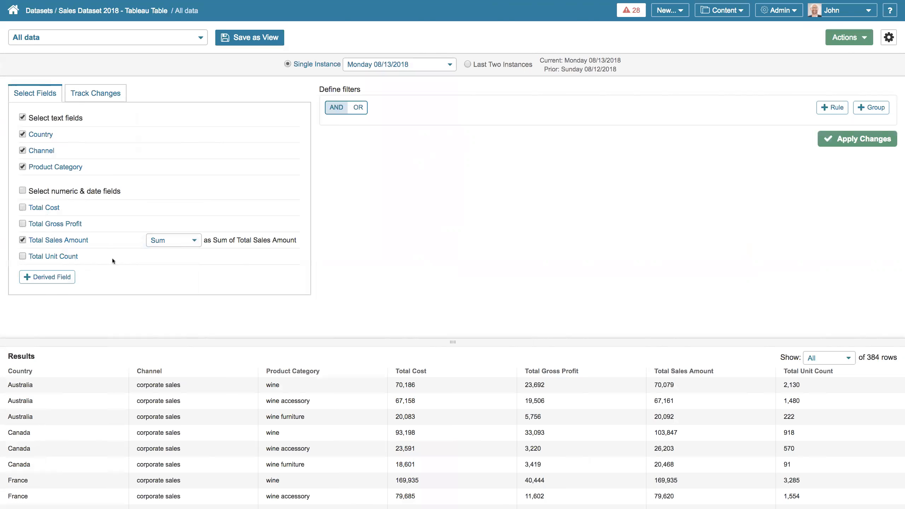
# - Track changes between the last two instances, showing only changed rows and excluding new and removed ones
pyautogui.click(97, 95)
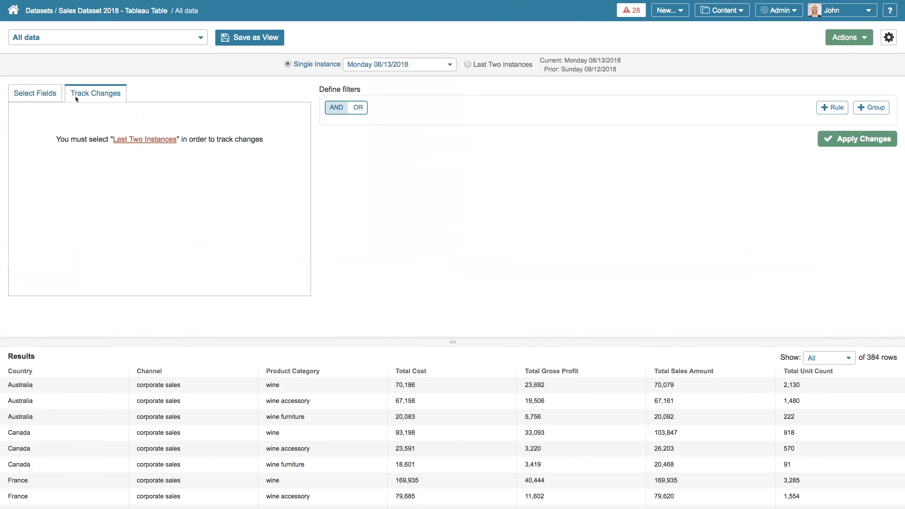
pyautogui.click(467, 64)
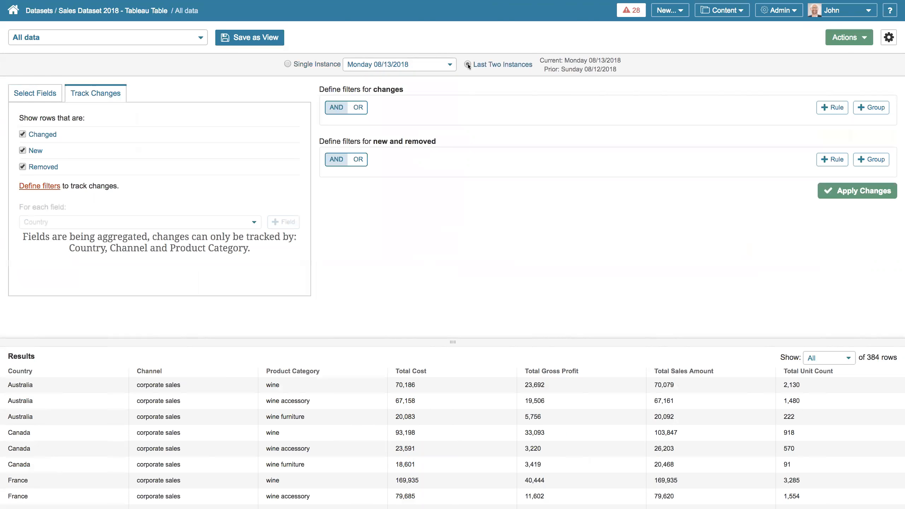
pyautogui.click(22, 151)
pyautogui.click(22, 167)
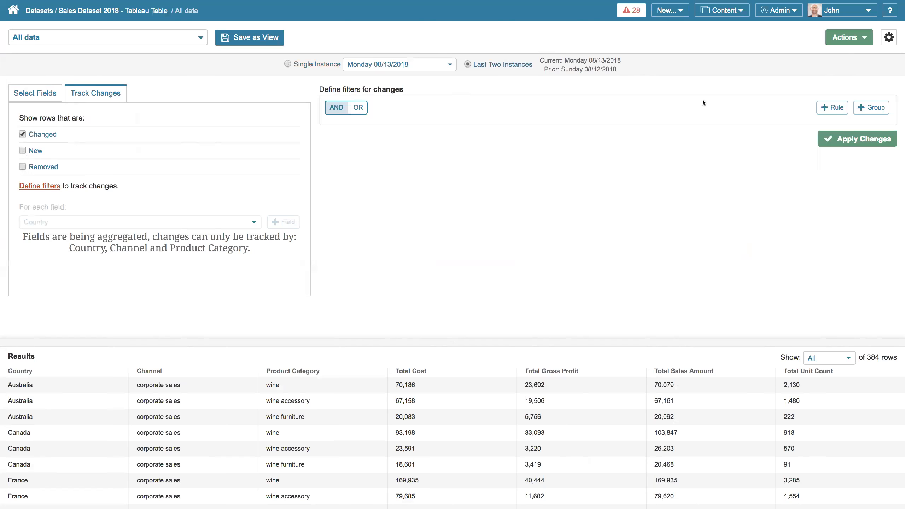
# - Add a changes filter rule where Sum of Total Sales Amount is less than Prior Sum of Total Sales Amount
pyautogui.click(833, 108)
pyautogui.click(454, 128)
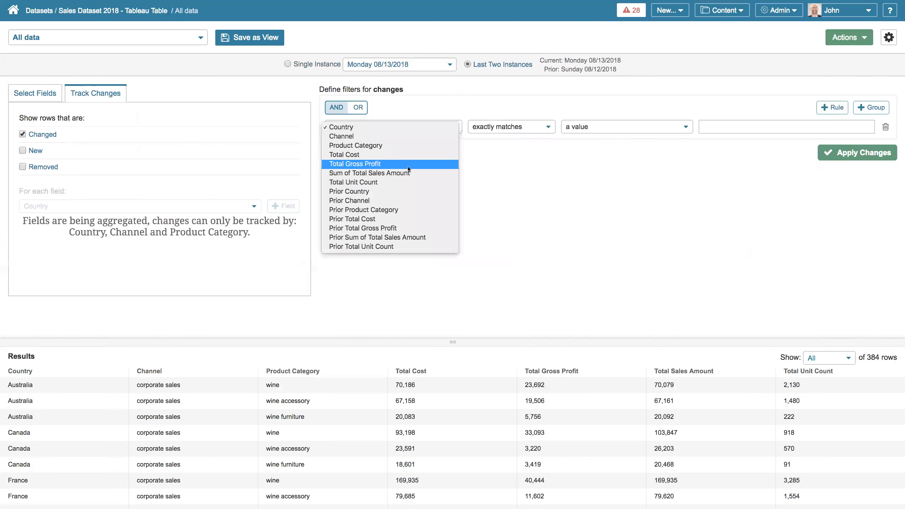
pyautogui.click(387, 174)
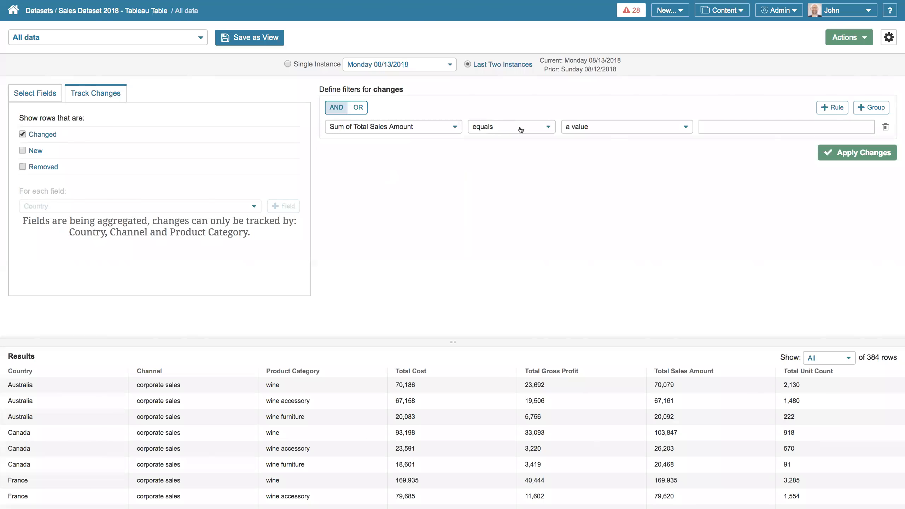
pyautogui.click(529, 125)
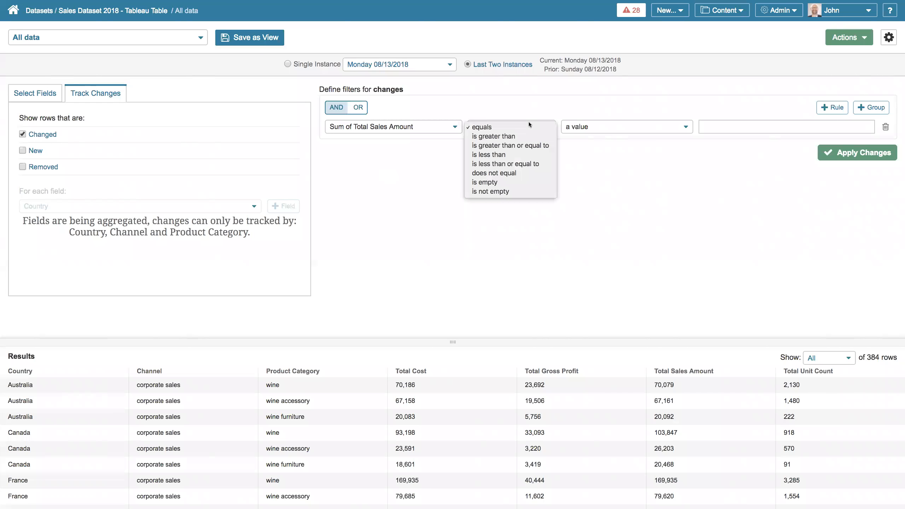
pyautogui.click(529, 156)
pyautogui.click(589, 129)
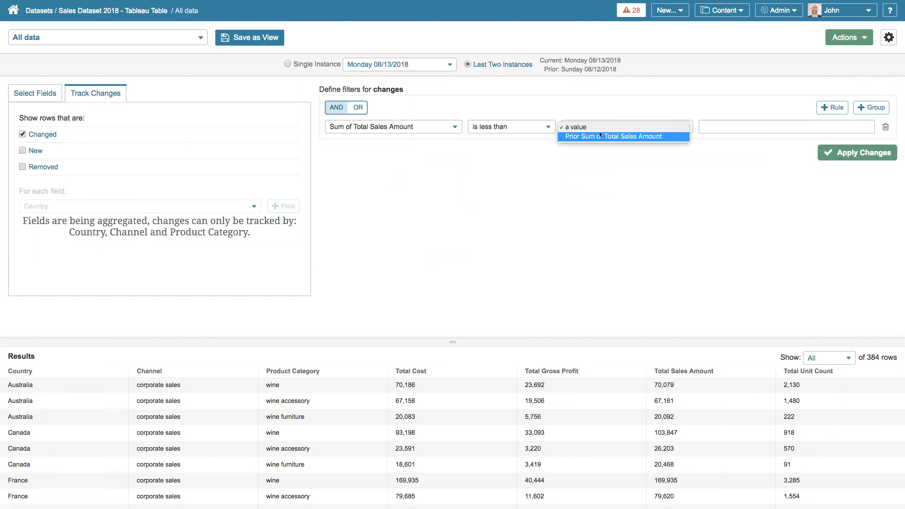
pyautogui.click(601, 135)
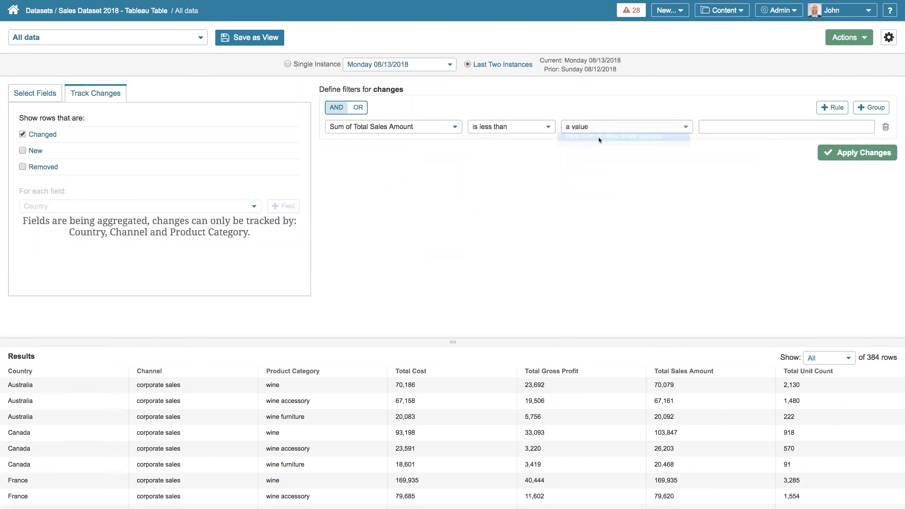
# - Set the filter rule's difference to 50 percent and apply the changes to the results
pyautogui.click(732, 131)
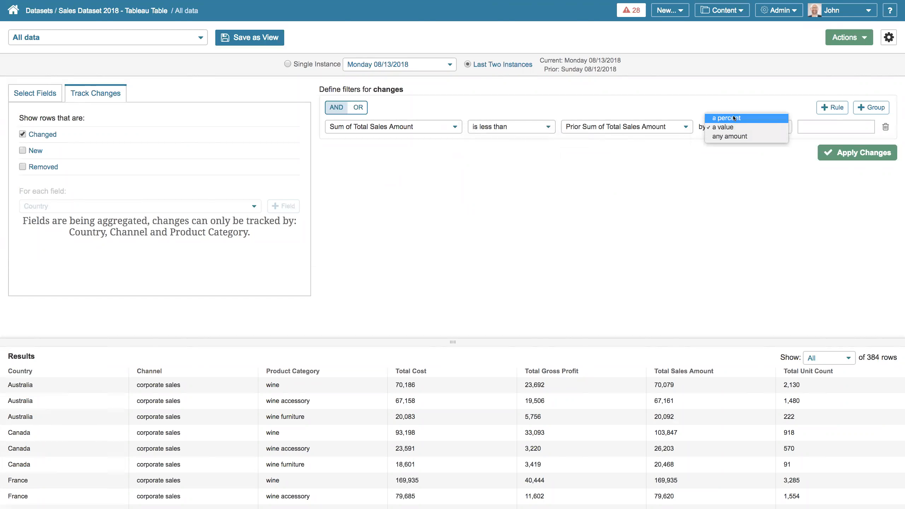
pyautogui.click(734, 118)
pyautogui.click(807, 127)
pyautogui.write('50')
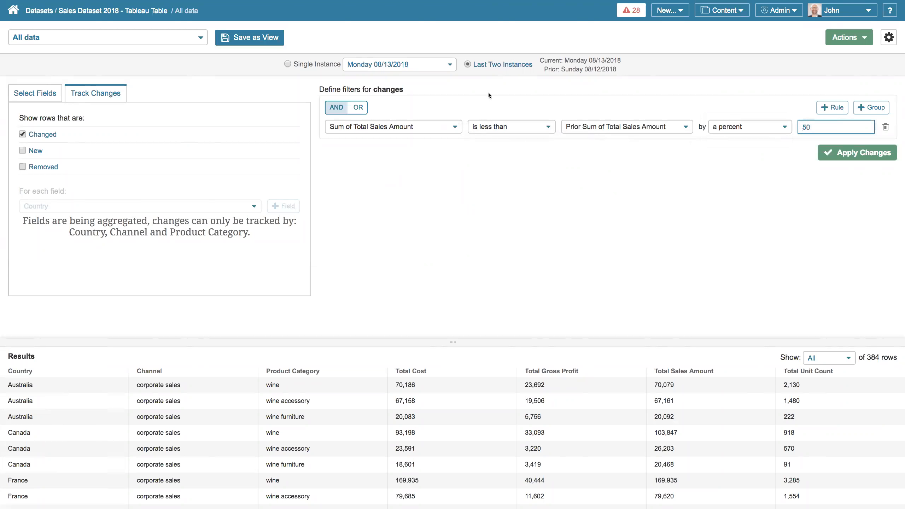
pyautogui.click(846, 157)
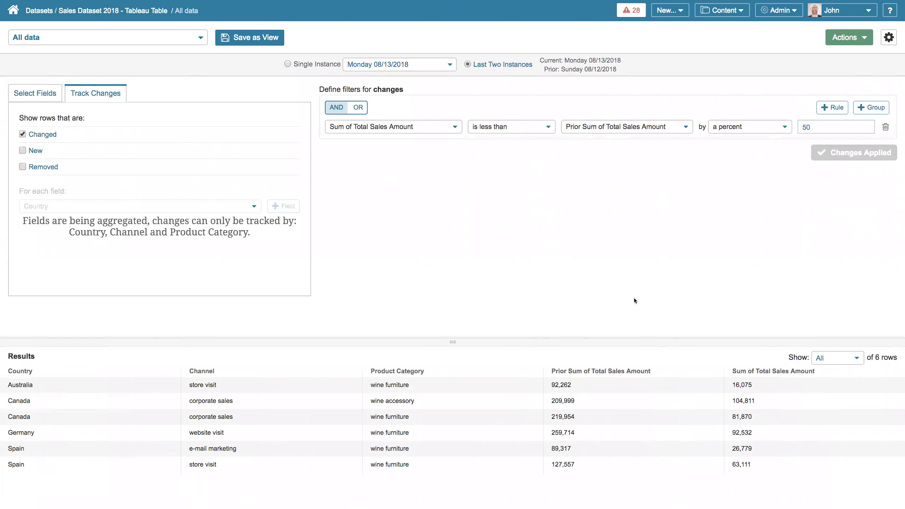
# - Start a derived field named "% Change" in the view, with the 12.3% display mask
pyautogui.click(46, 93)
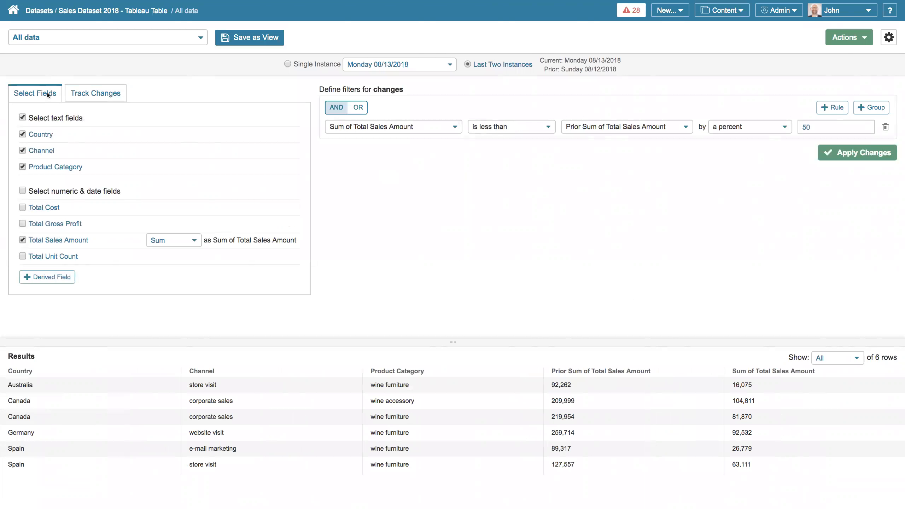
pyautogui.click(46, 278)
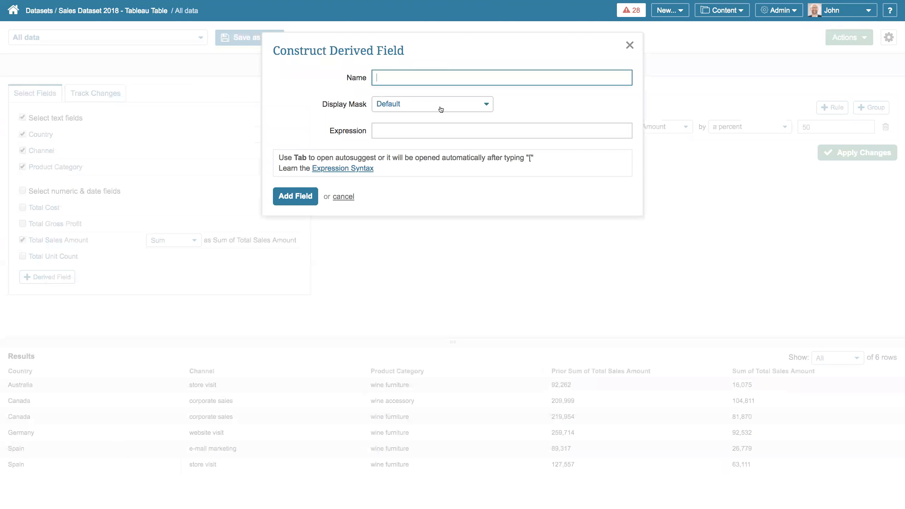
pyautogui.write('% Change')
pyautogui.click(465, 107)
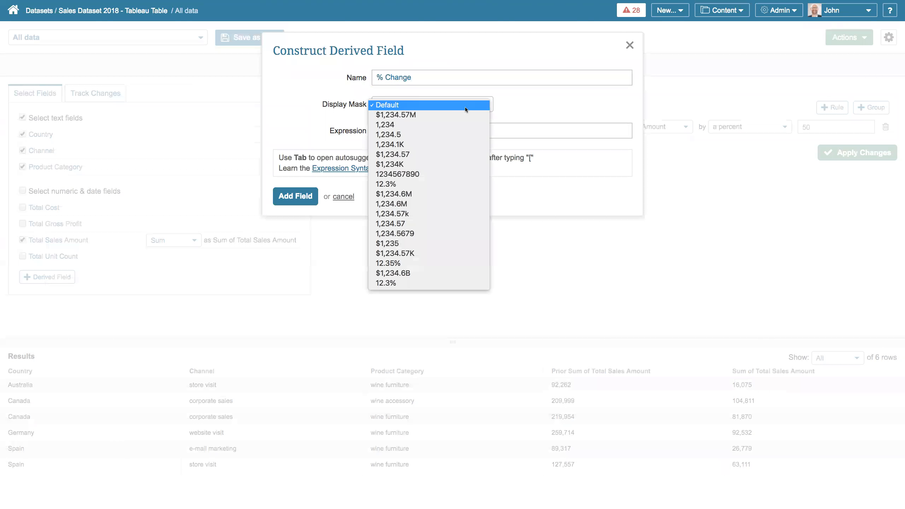
pyautogui.click(441, 183)
# - Add the % Change field with expression ([Prior Sum of Total Sales Amount]-[Sum of Total Sales Amount])/[Prior Sum of Total Sales Amount] and apply the changes to the results
pyautogui.click(388, 129)
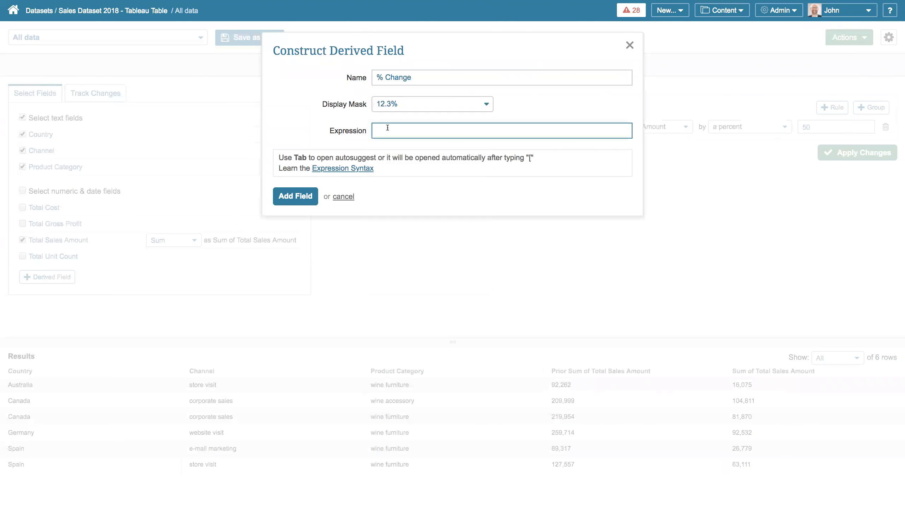
pyautogui.write('([')
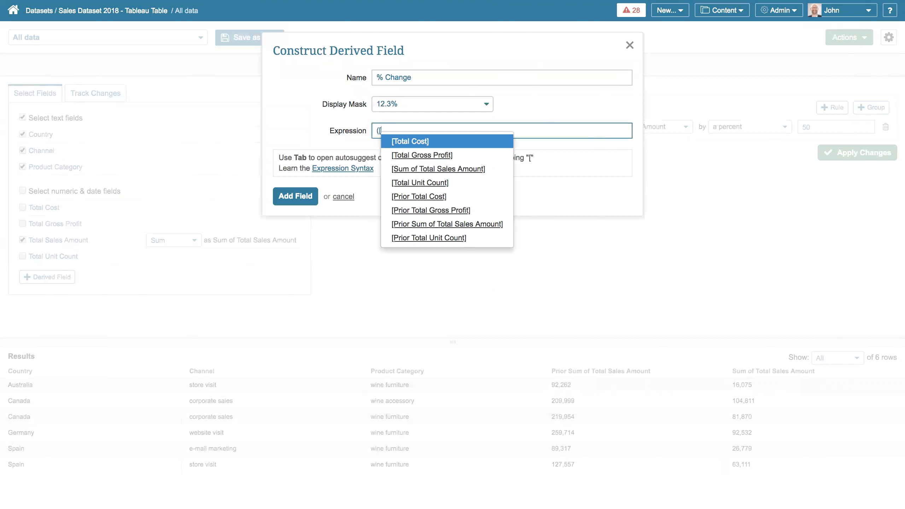
pyautogui.click(419, 224)
pyautogui.write('-')
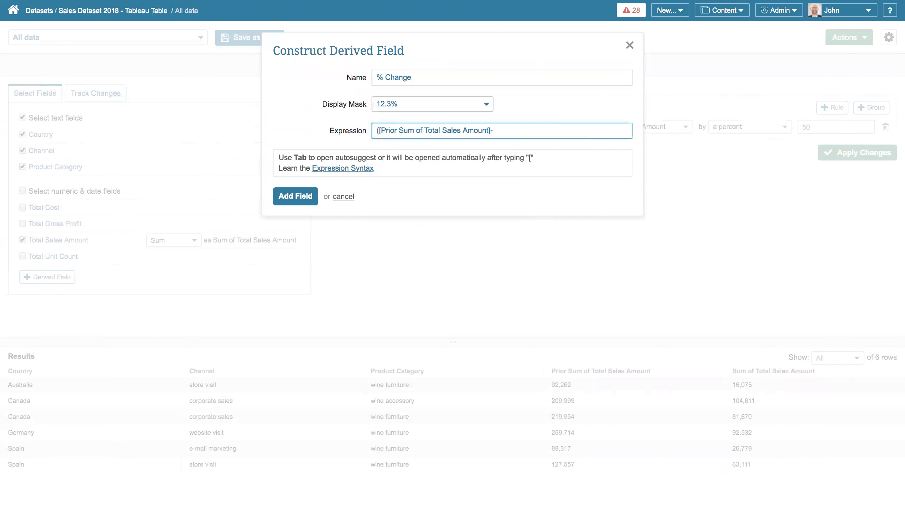
pyautogui.write('[')
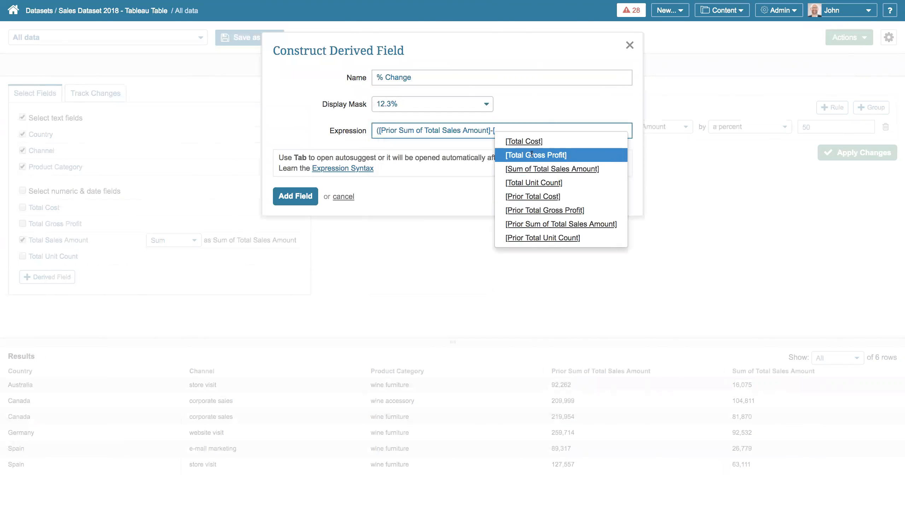
pyautogui.click(544, 171)
pyautogui.write(')')
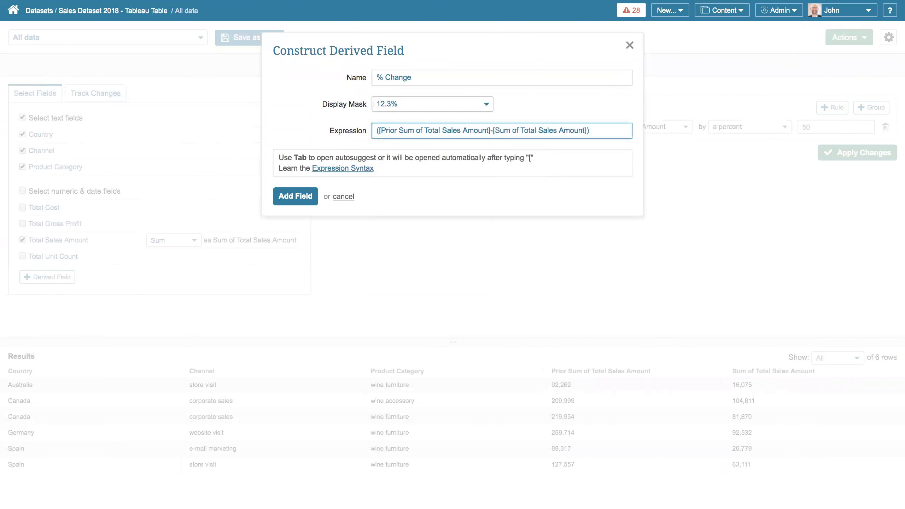
pyautogui.write('/[')
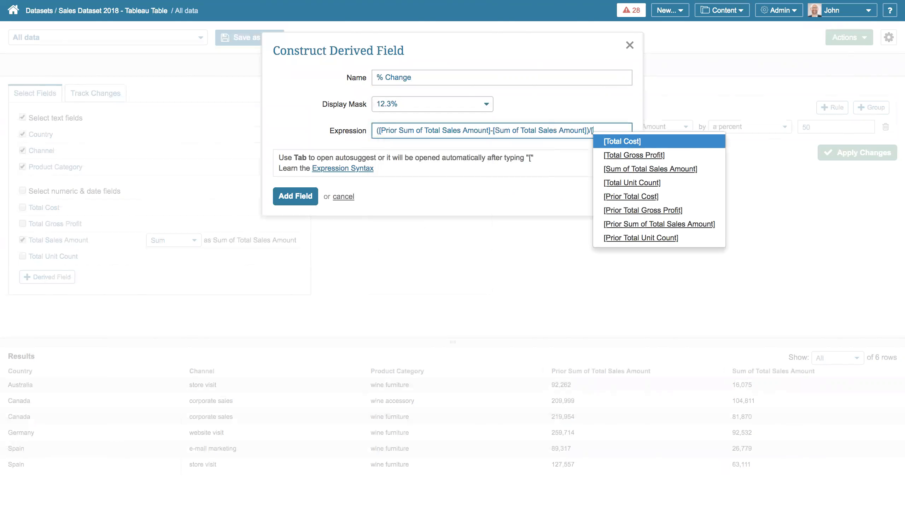
pyautogui.click(645, 224)
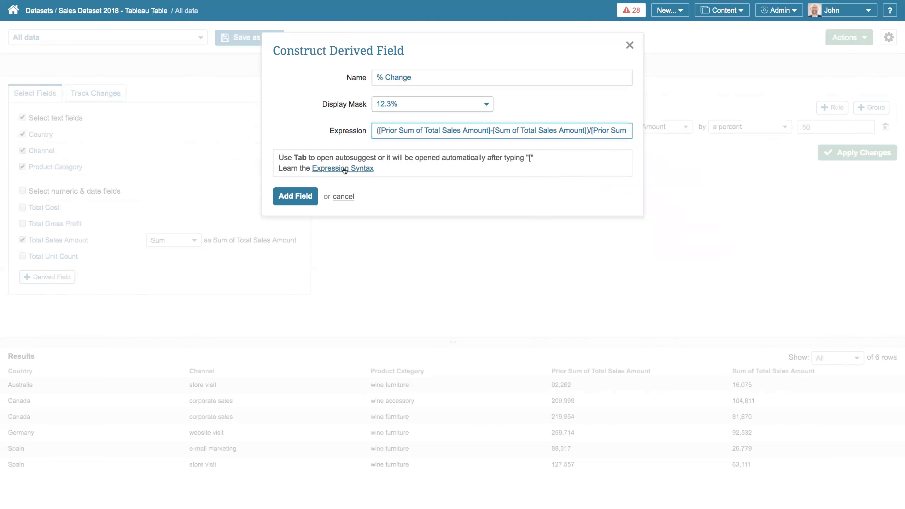
pyautogui.click(288, 198)
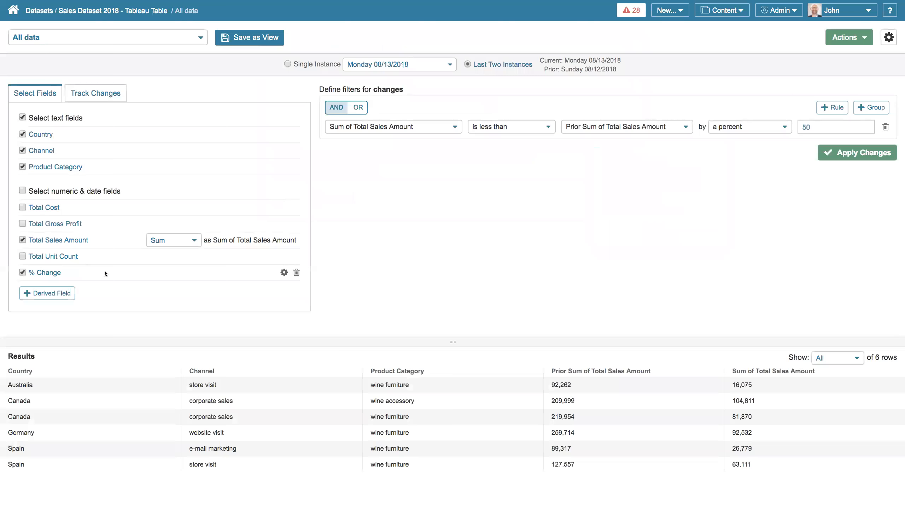
pyautogui.click(870, 161)
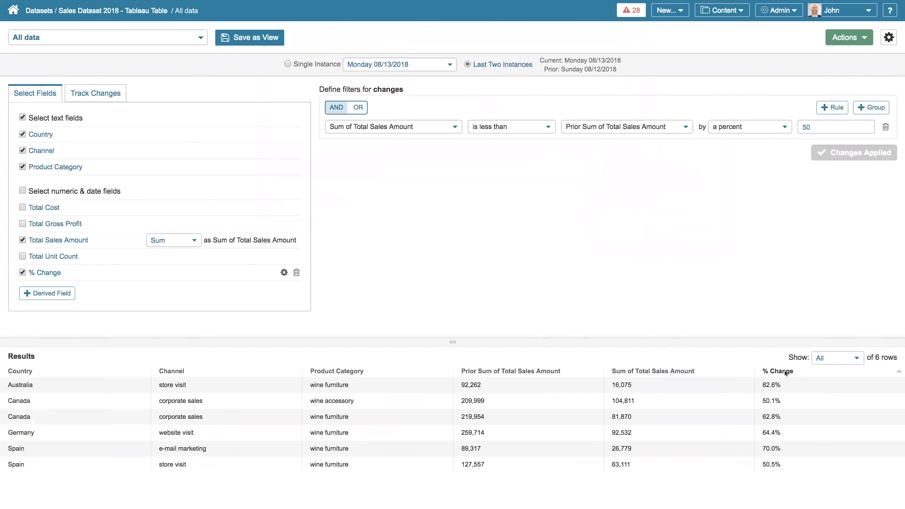
# - Save the current setup as a public dataset view named "50% Down"
pyautogui.click(269, 36)
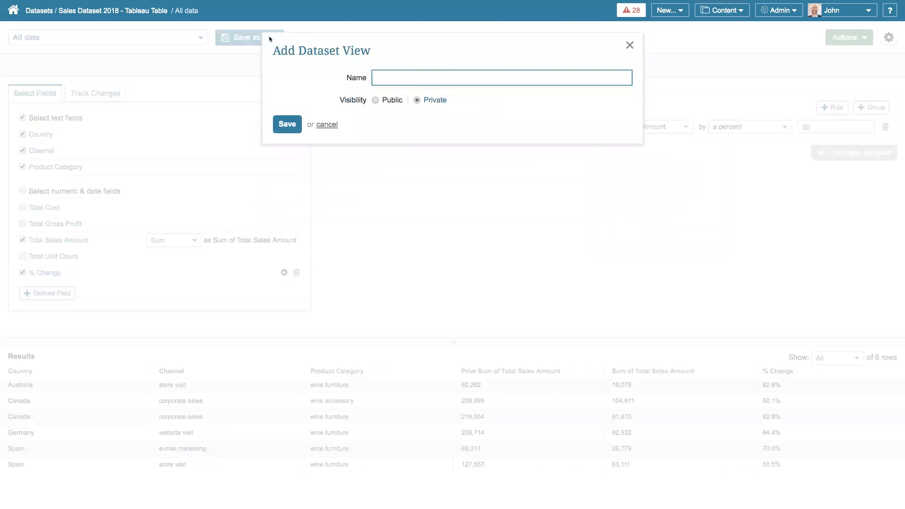
pyautogui.write('%0')
pyautogui.press('BackSpace')
pyautogui.press('BackSpace')
pyautogui.write('50% Down')
pyautogui.click(375, 100)
pyautogui.click(290, 125)
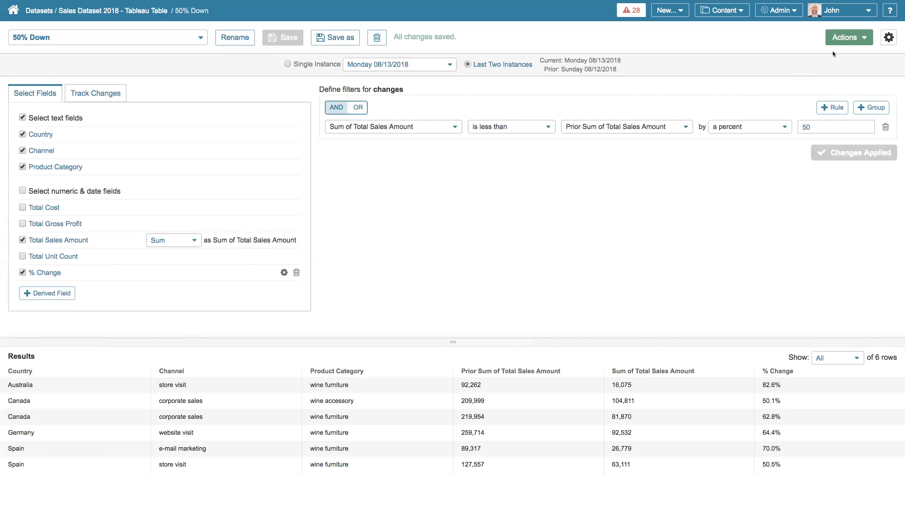
# - Build a report from the 50% Down view and narrow the Product Category column in its table
pyautogui.click(847, 37)
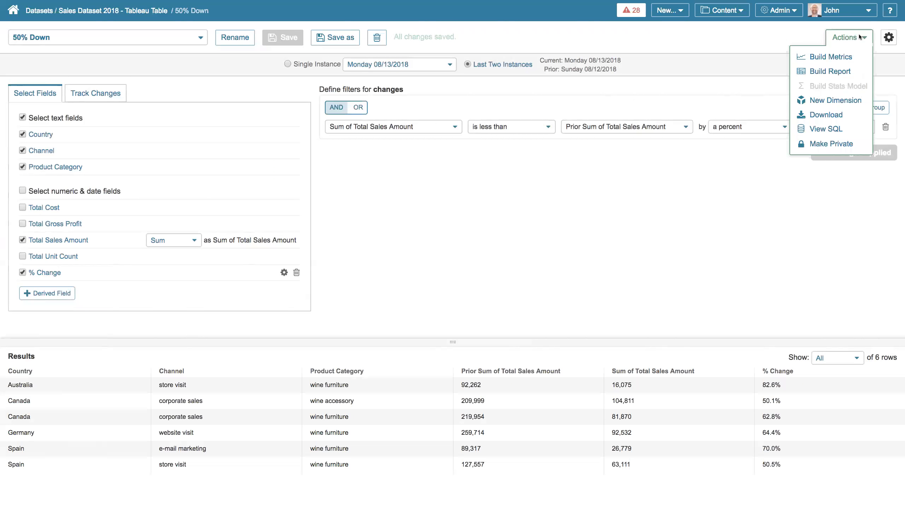
pyautogui.click(843, 70)
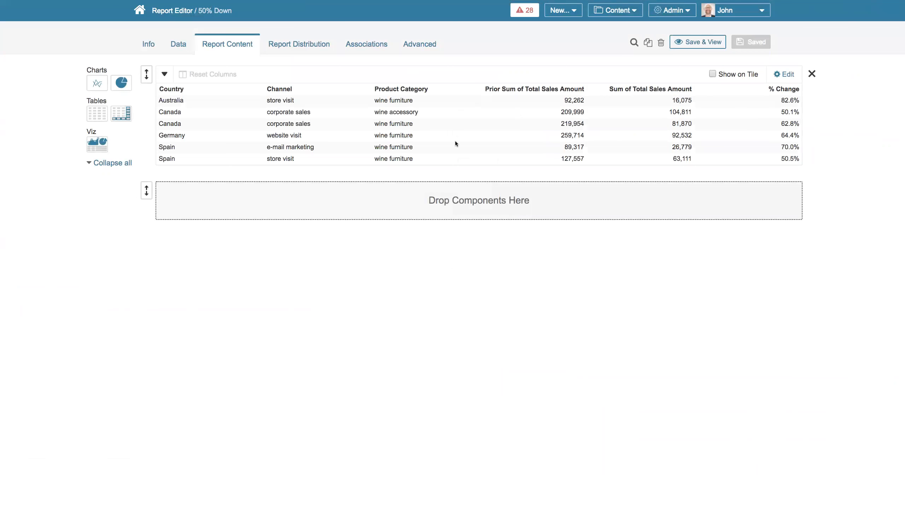
pyautogui.moveTo(479, 92); pyautogui.dragTo(458, 93)
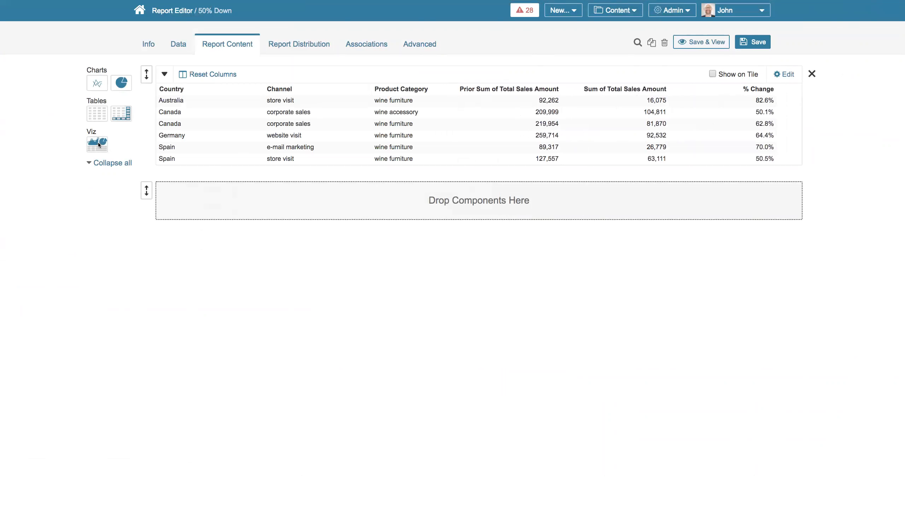
# - Add an external visualization below the report table, using Tableau Sales Analysis
pyautogui.moveTo(98, 144); pyautogui.dragTo(219, 206)
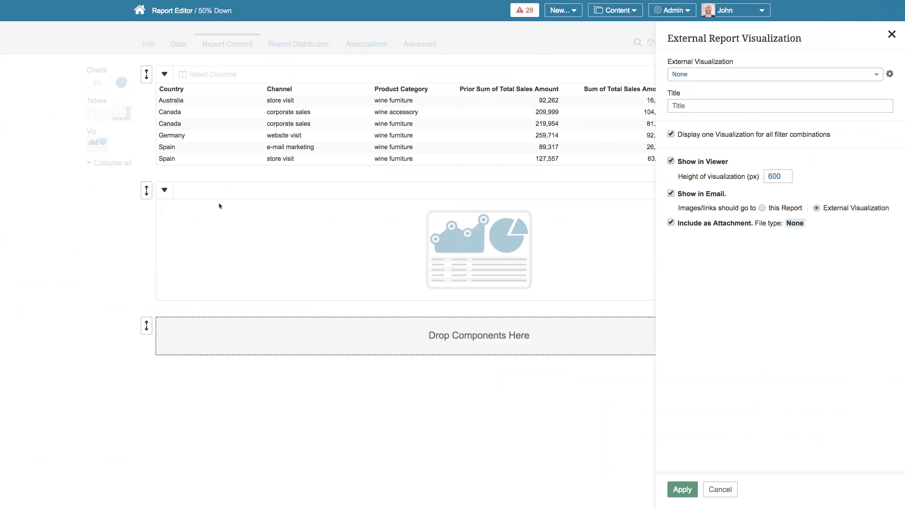
pyautogui.click(726, 75)
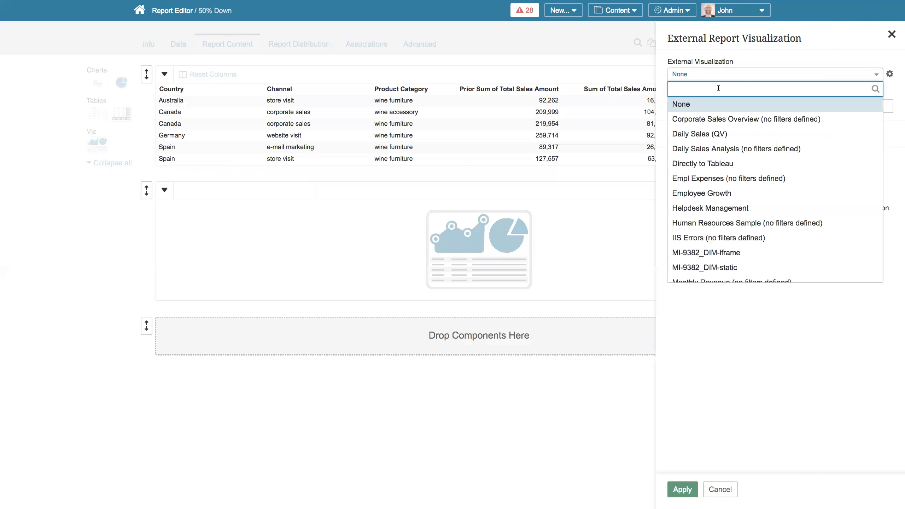
pyautogui.write('sales ana')
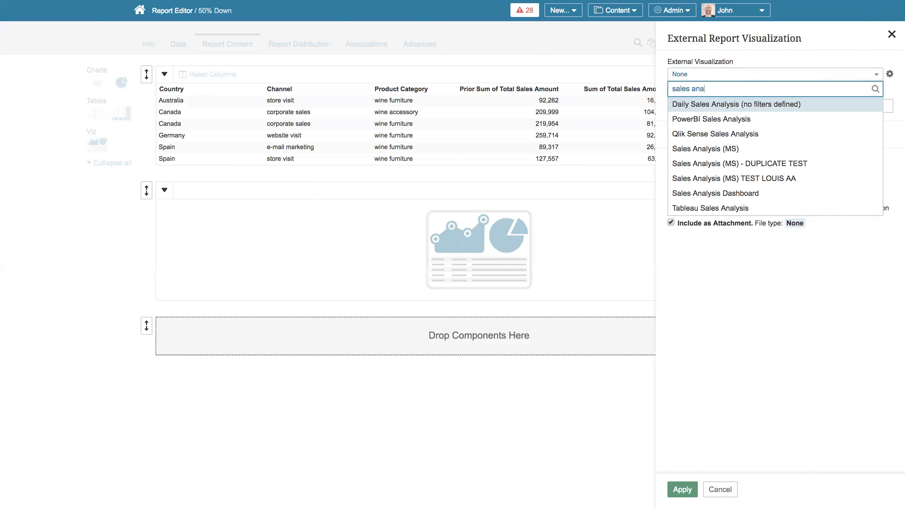
pyautogui.click(710, 208)
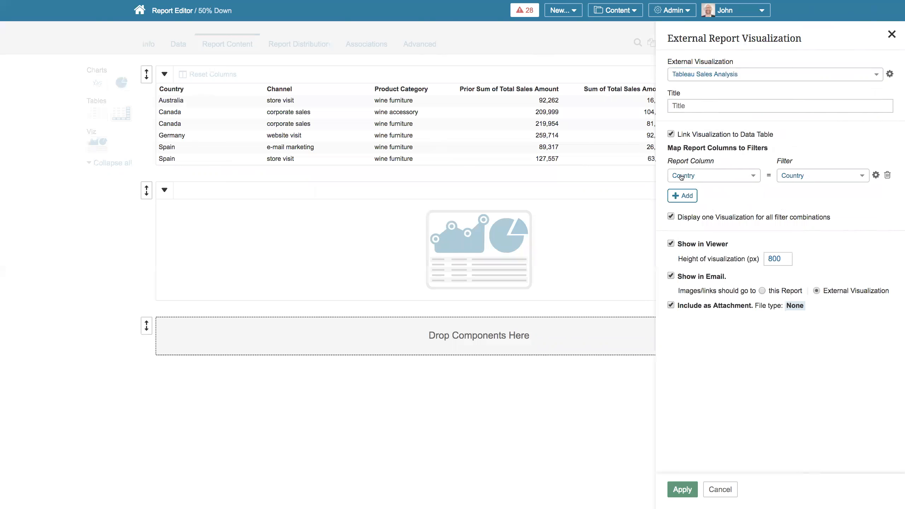
# - Map Channel and Product Category to the matching filters, disable one visualization for all filter combinations, and apply the visualization settings
pyautogui.click(687, 195)
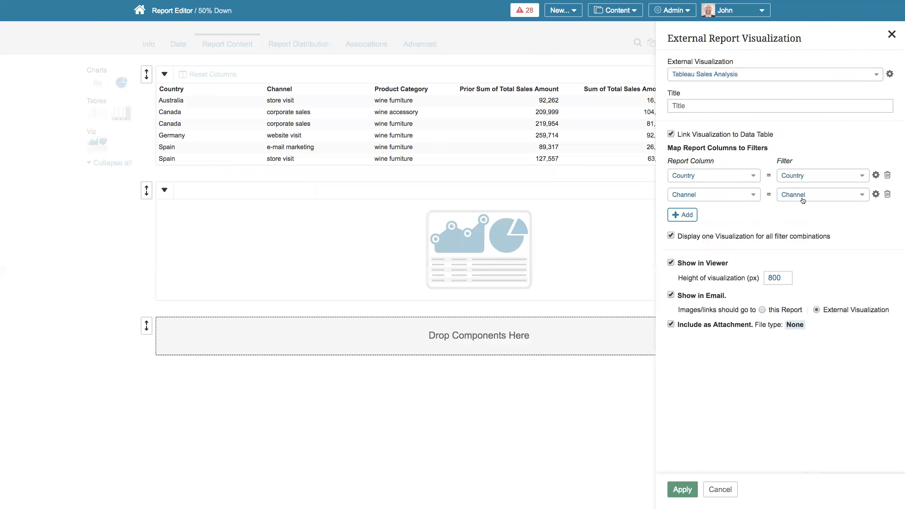
pyautogui.click(690, 214)
pyautogui.click(829, 214)
pyautogui.click(828, 213)
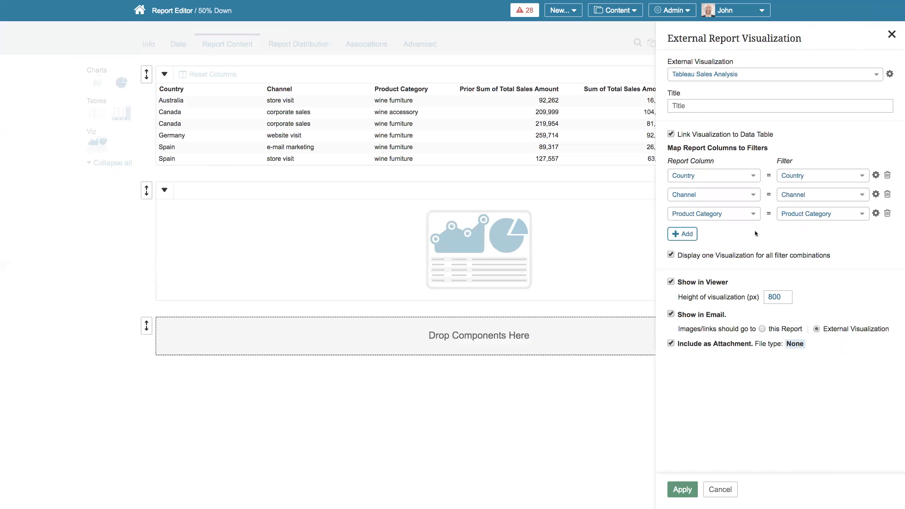
pyautogui.click(671, 255)
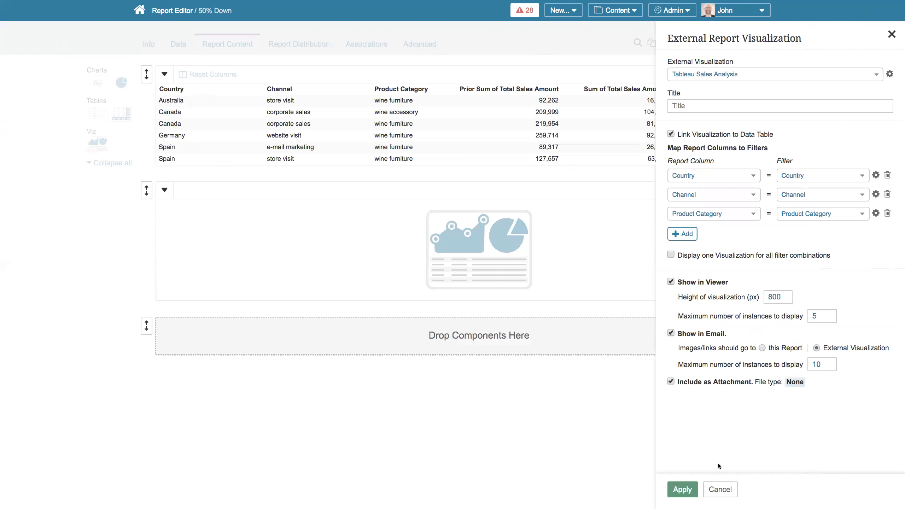
pyautogui.click(683, 490)
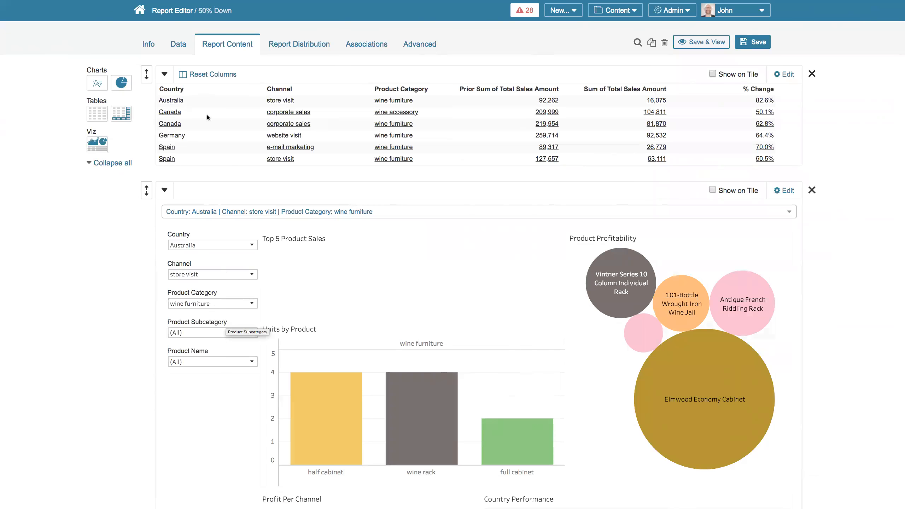
# - Set the report's category to Webinar and save the changes when returning to the report content
pyautogui.click(149, 44)
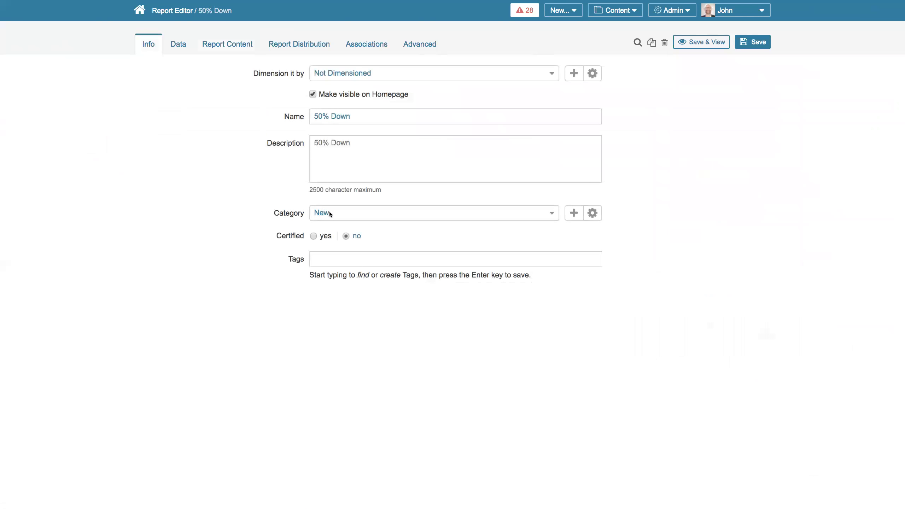
pyautogui.click(330, 213)
pyautogui.press('Escape')
pyautogui.click(178, 44)
pyautogui.click(227, 46)
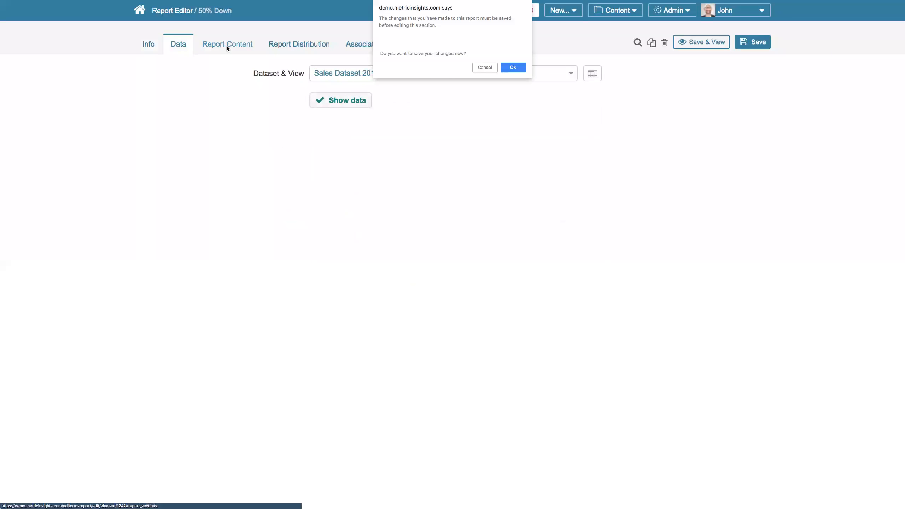
pyautogui.click(512, 68)
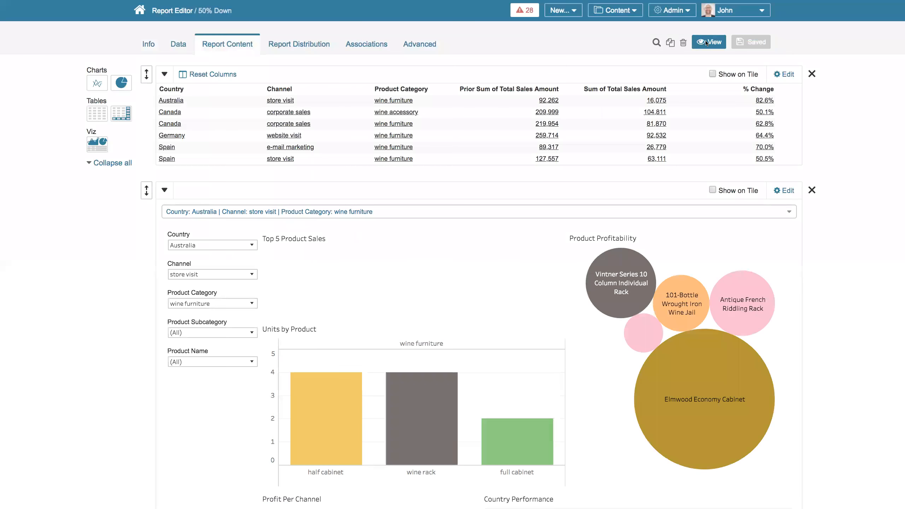
# - View the finished report and show the visualization for Germany, website visit, wine furniture from its table row
pyautogui.click(706, 43)
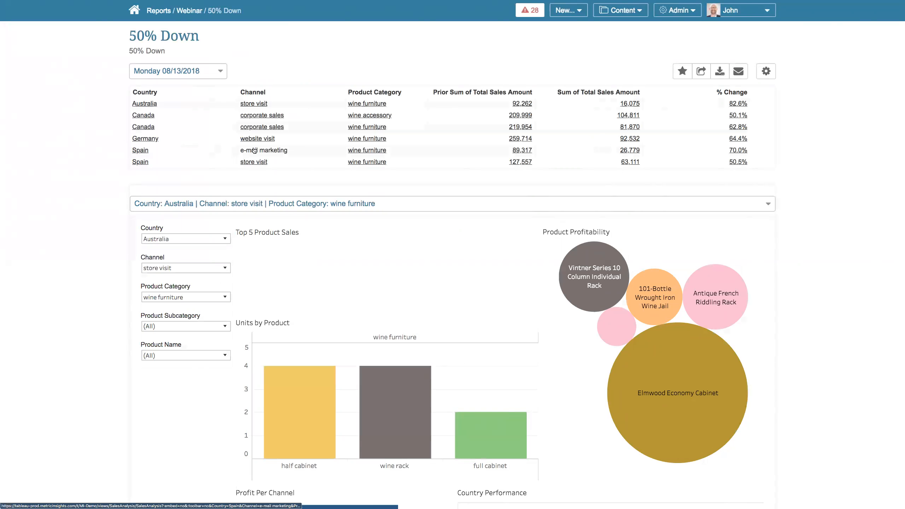
pyautogui.click(372, 139)
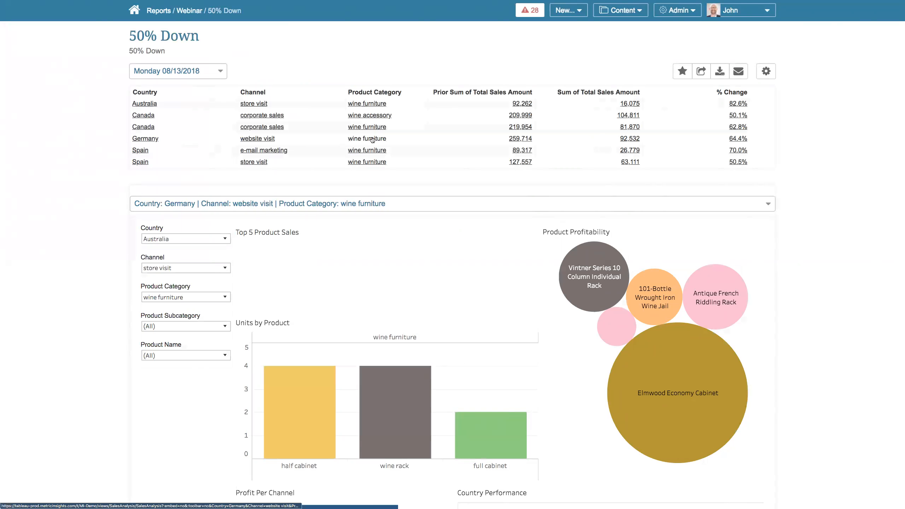